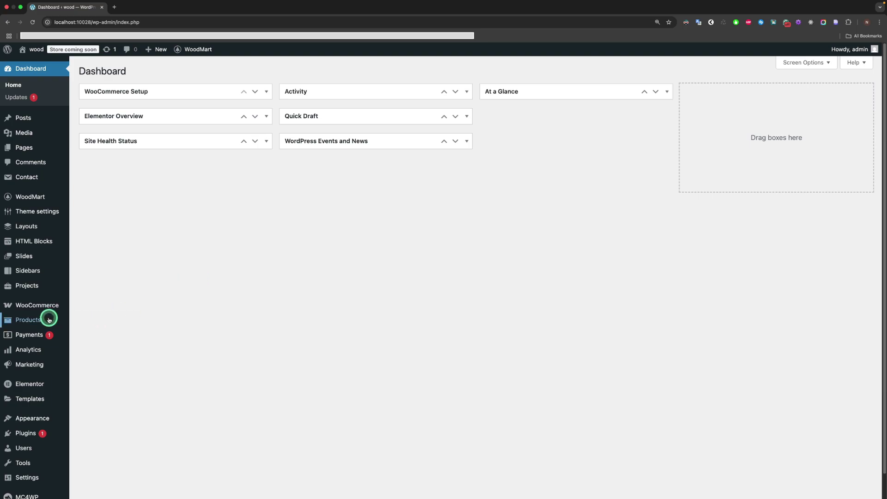
Create a Color attribute with custom ordering after reviewing its swatch options
{"action": "mouse_move", "coordinate": [48, 319]}
{"action": "left_click", "coordinate": [99, 380]}
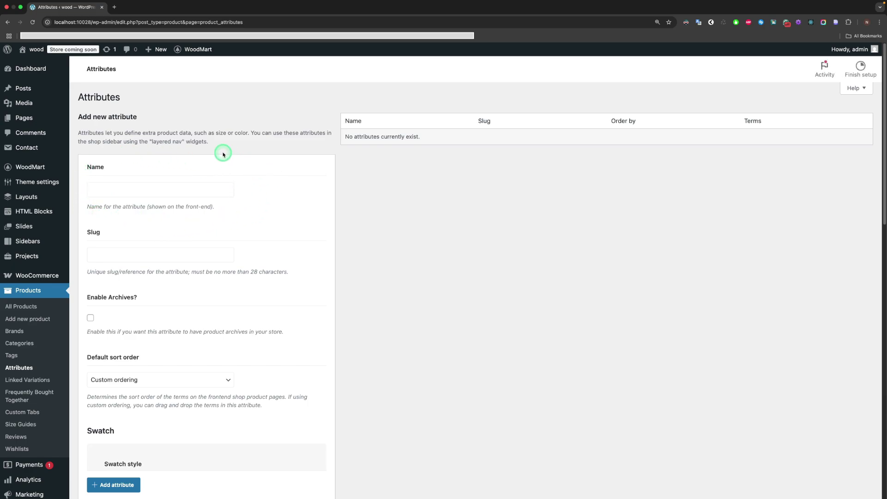
{"action": "left_click", "coordinate": [125, 194]}
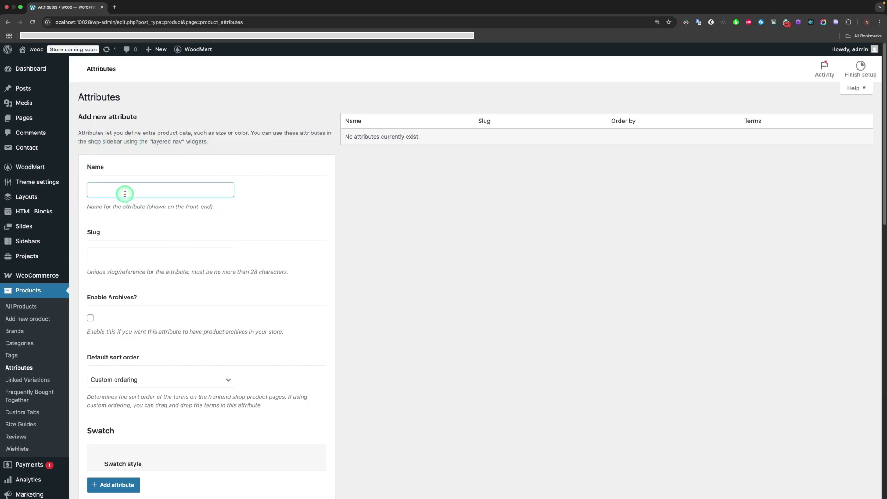
{"action": "scroll", "coordinate": [166, 242], "scroll_direction": "down", "scroll_amount": 3}
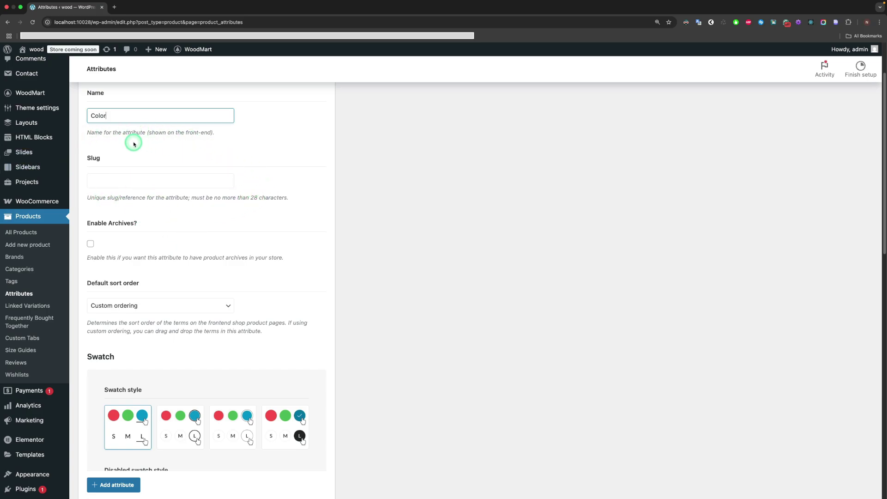
{"action": "scroll", "coordinate": [190, 214], "scroll_direction": "down", "scroll_amount": 2}
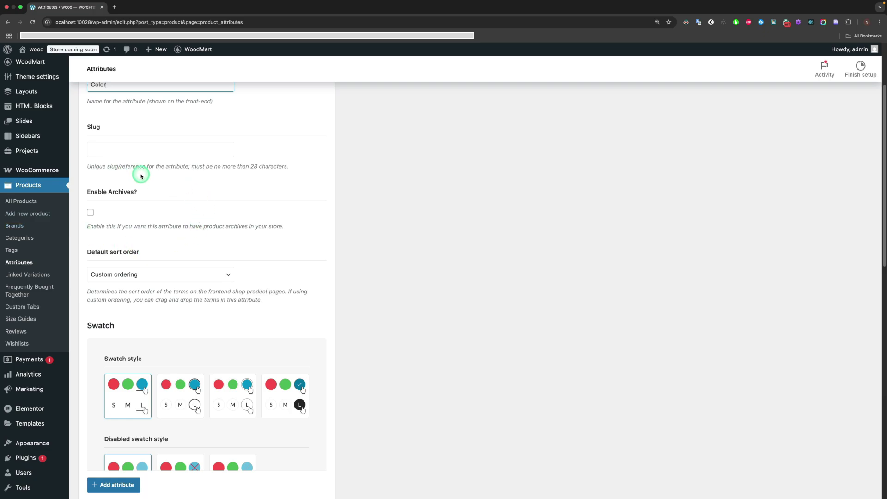
{"action": "scroll", "coordinate": [186, 248], "scroll_direction": "down", "scroll_amount": 4}
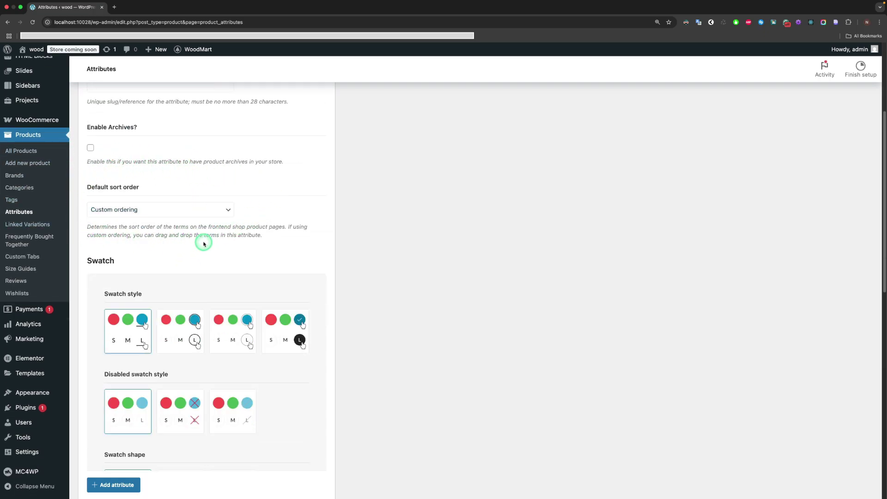
{"action": "scroll", "coordinate": [168, 248], "scroll_direction": "down", "scroll_amount": 4}
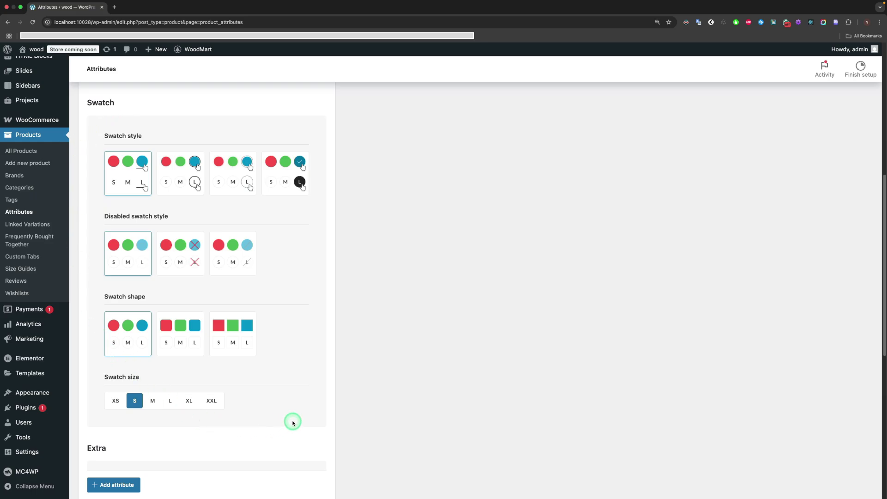
{"action": "scroll", "coordinate": [292, 421], "scroll_direction": "down", "scroll_amount": 6}
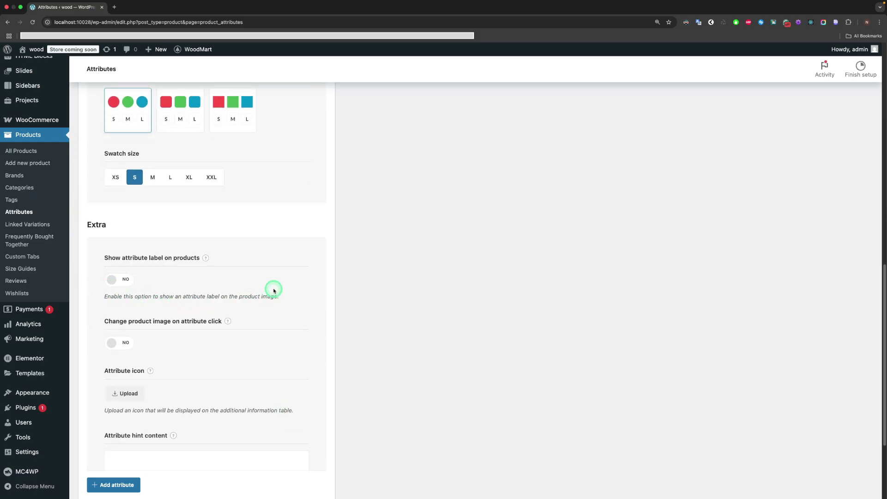
{"action": "mouse_move", "coordinate": [206, 256]}
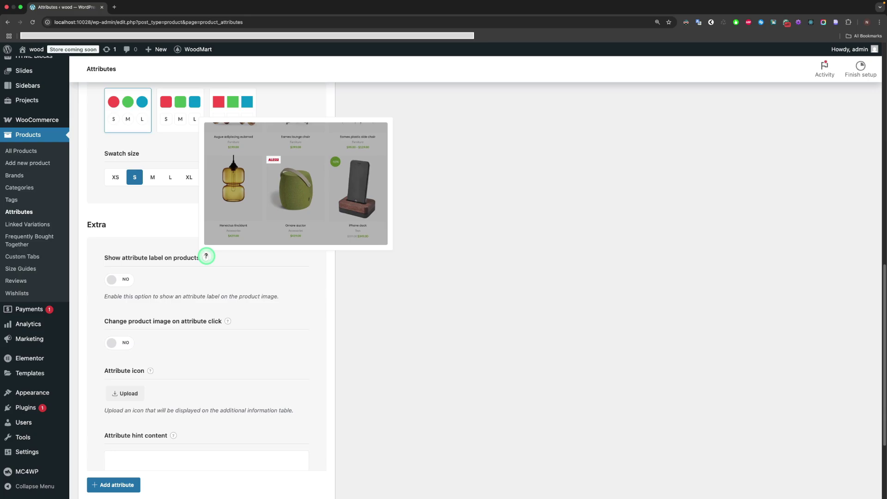
{"action": "scroll", "coordinate": [240, 292], "scroll_direction": "down", "scroll_amount": 3}
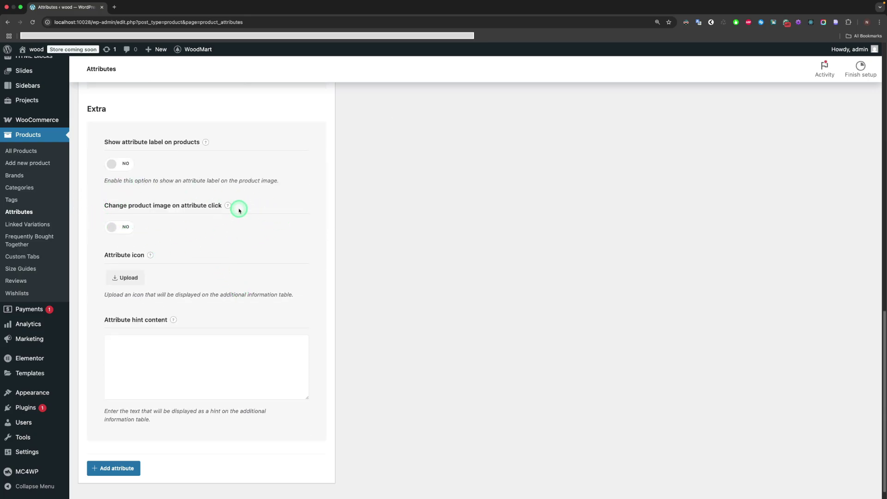
{"action": "mouse_move", "coordinate": [227, 206]}
{"action": "mouse_move", "coordinate": [150, 254]}
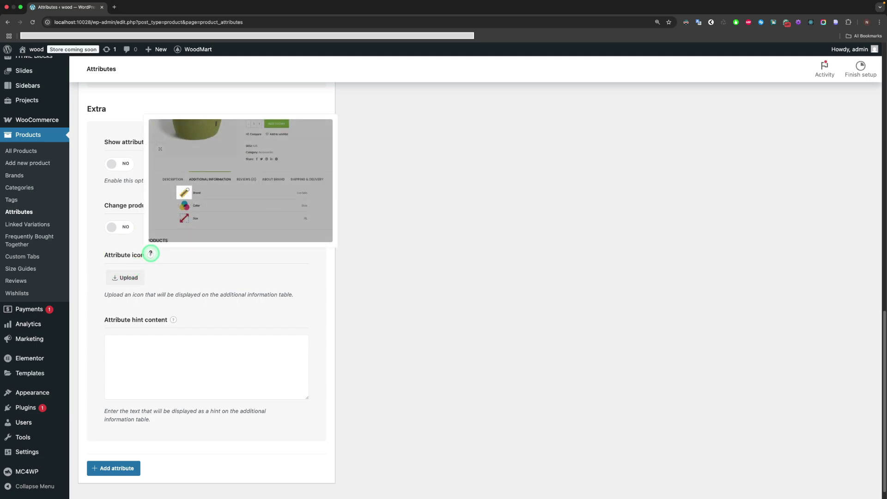
{"action": "scroll", "coordinate": [150, 253], "scroll_direction": "down", "scroll_amount": 1}
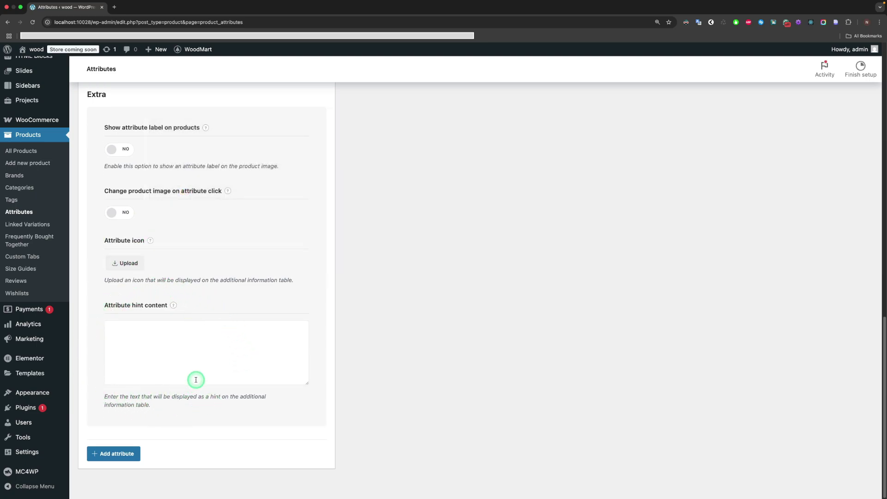
{"action": "mouse_move", "coordinate": [174, 304]}
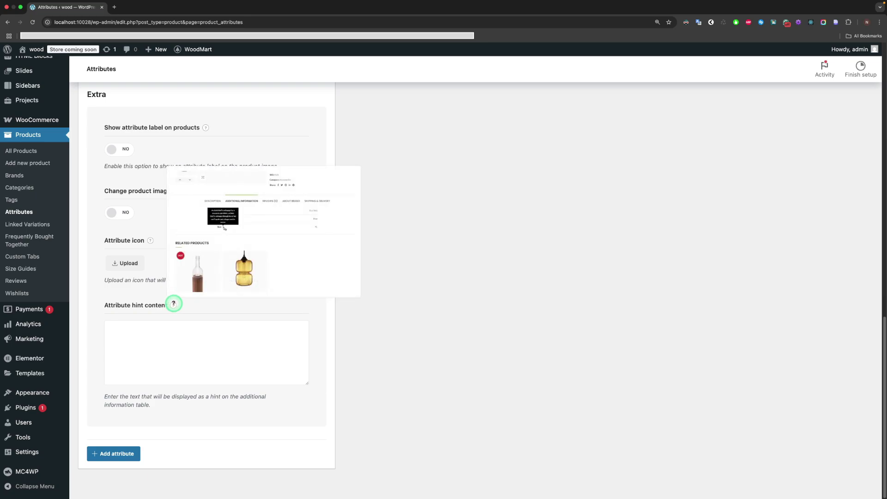
{"action": "left_click", "coordinate": [118, 453]}
Add a second attribute named Size
{"action": "left_click", "coordinate": [115, 190]}
{"action": "type", "text": "S"}
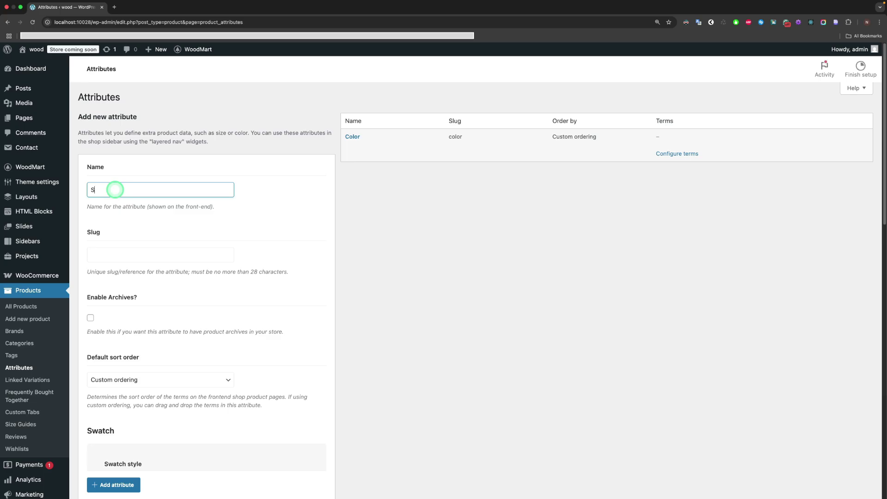
{"action": "type", "text": "ize"}
{"action": "scroll", "coordinate": [143, 324], "scroll_direction": "down", "scroll_amount": 10}
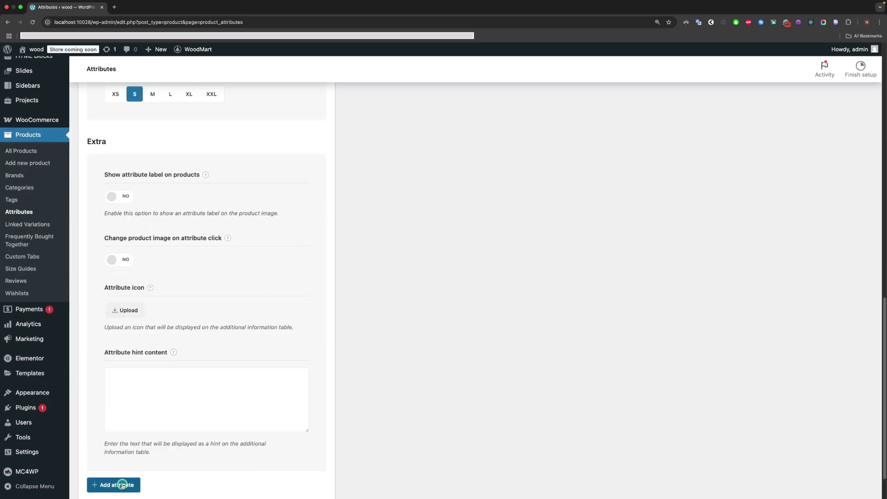
{"action": "left_click", "coordinate": [111, 484]}
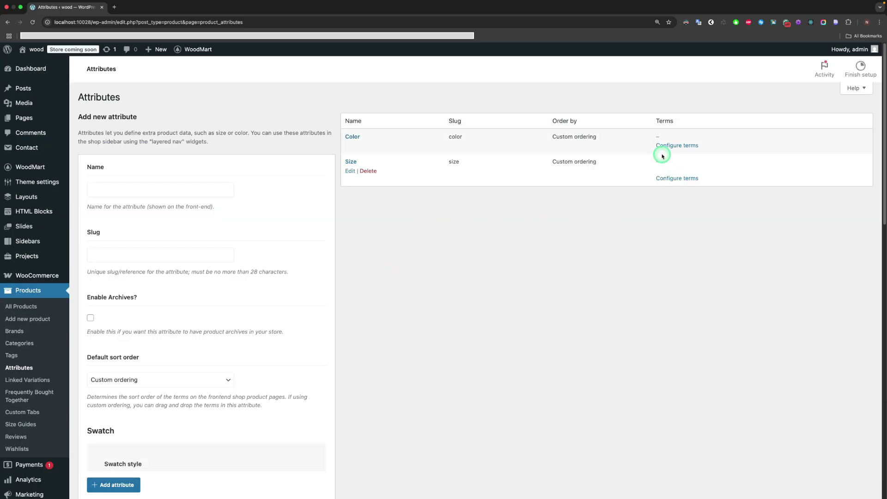
Add a White term to Color with a white swatch
{"action": "left_click", "coordinate": [687, 147]}
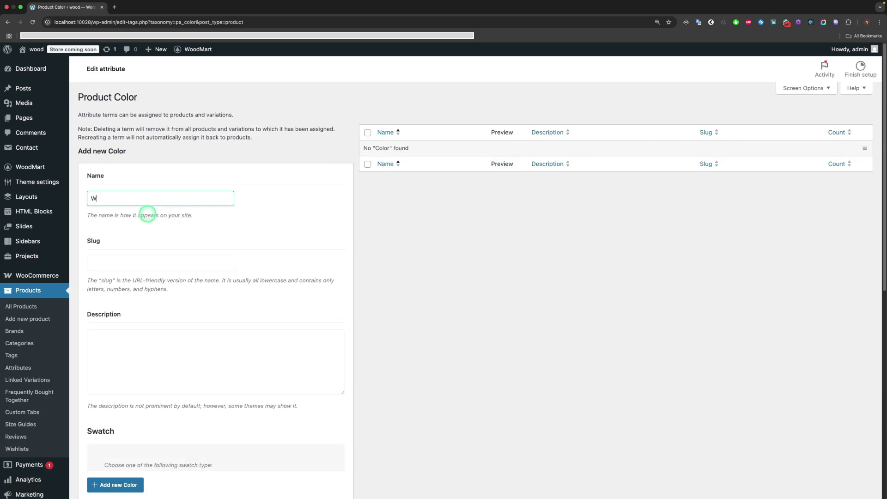
{"action": "scroll", "coordinate": [149, 213], "scroll_direction": "down", "scroll_amount": 5}
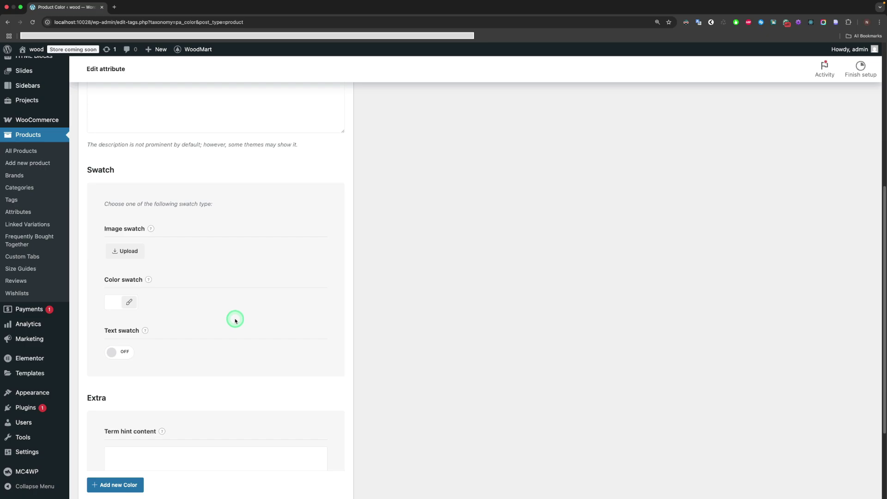
{"action": "left_click", "coordinate": [114, 302]}
{"action": "left_click", "coordinate": [130, 328]}
{"action": "scroll", "coordinate": [208, 305], "scroll_direction": "down", "scroll_amount": 3}
{"action": "scroll", "coordinate": [207, 370], "scroll_direction": "up", "scroll_amount": 1}
{"action": "left_click", "coordinate": [118, 485]}
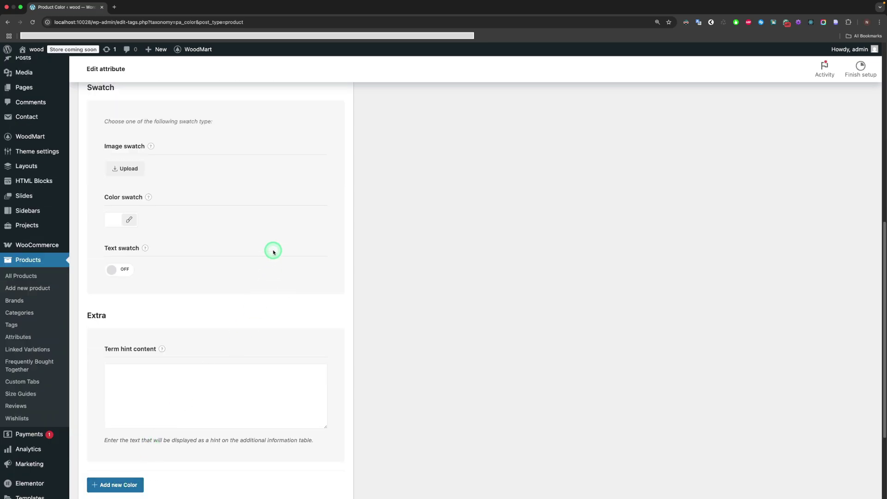
{"action": "scroll", "coordinate": [254, 255], "scroll_direction": "up", "scroll_amount": 10}
Add a Red term with a red colour swatch
{"action": "left_click", "coordinate": [142, 228]}
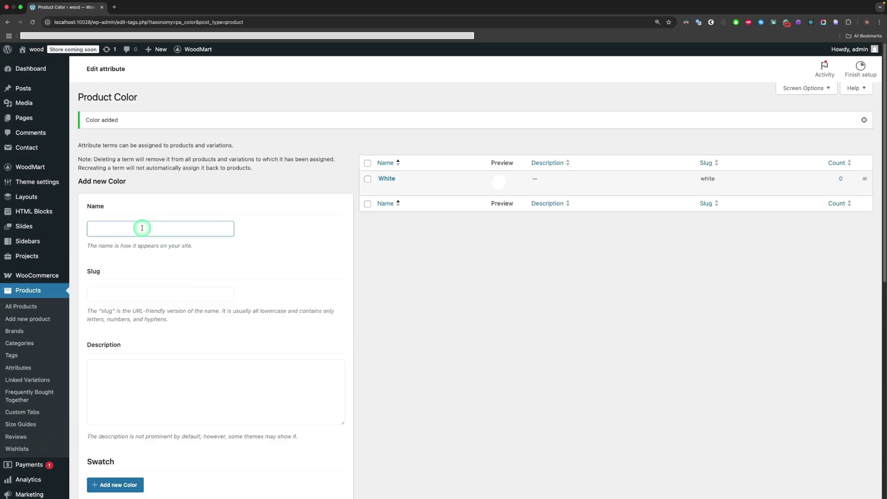
{"action": "scroll", "coordinate": [178, 297], "scroll_direction": "down", "scroll_amount": 5}
{"action": "left_click", "coordinate": [115, 366]}
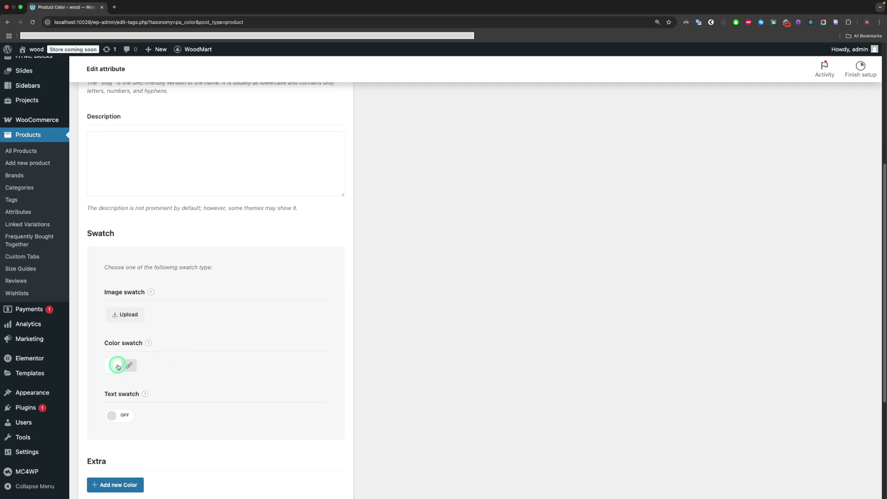
{"action": "left_click", "coordinate": [138, 485]}
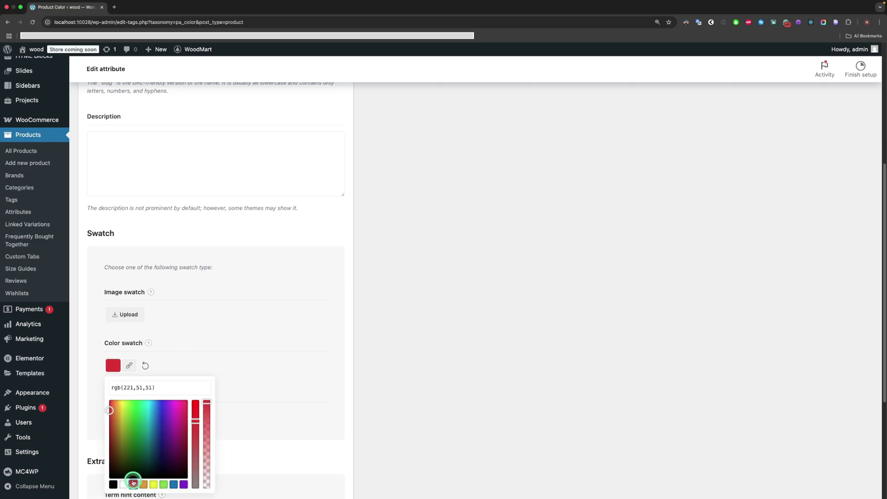
{"action": "left_click", "coordinate": [264, 375]}
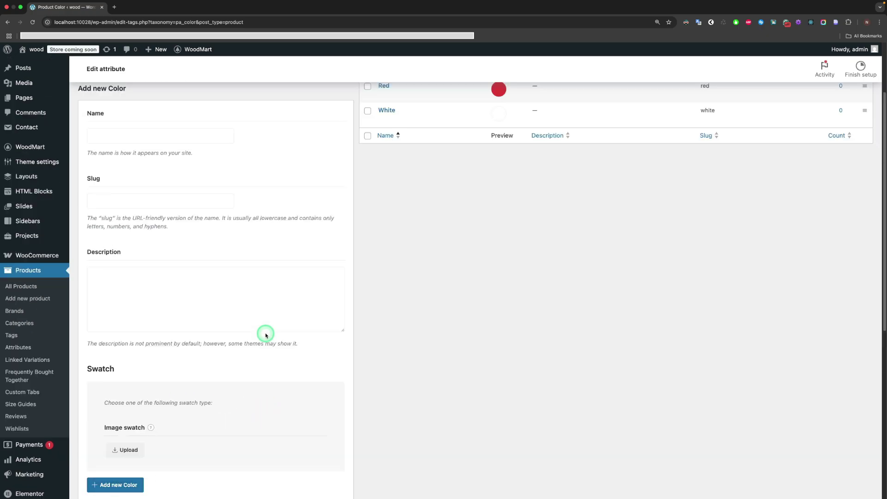
Add a Black term with a black colour swatch
{"action": "left_click", "coordinate": [116, 226]}
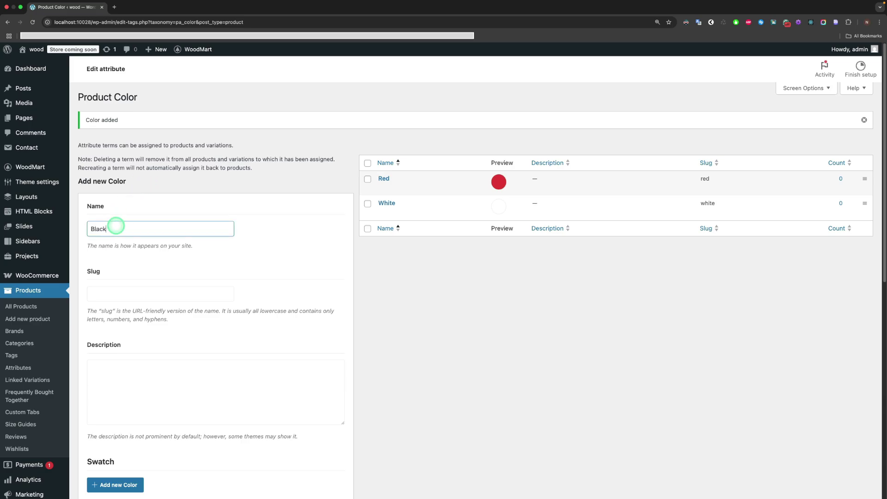
{"action": "scroll", "coordinate": [196, 335], "scroll_direction": "down", "scroll_amount": 4}
{"action": "left_click", "coordinate": [129, 407]}
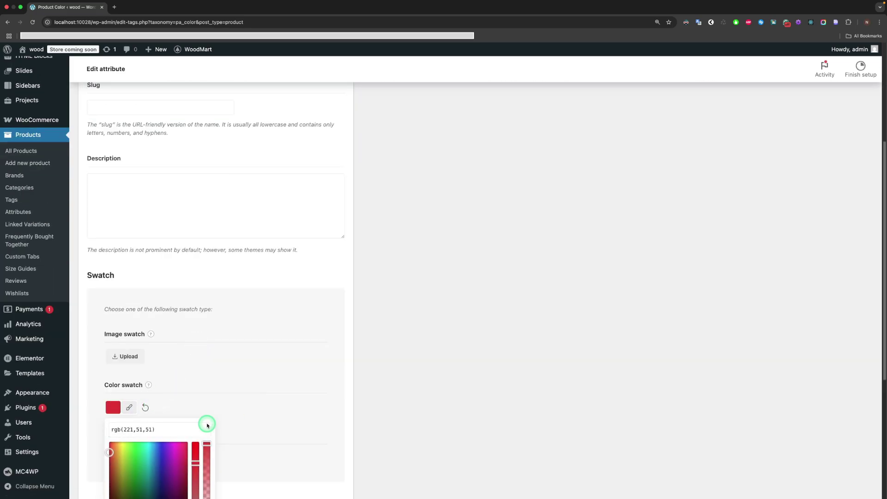
{"action": "scroll", "coordinate": [207, 425], "scroll_direction": "down", "scroll_amount": 1}
{"action": "left_click_drag", "start_coordinate": [151, 436], "coordinate": [114, 468]}
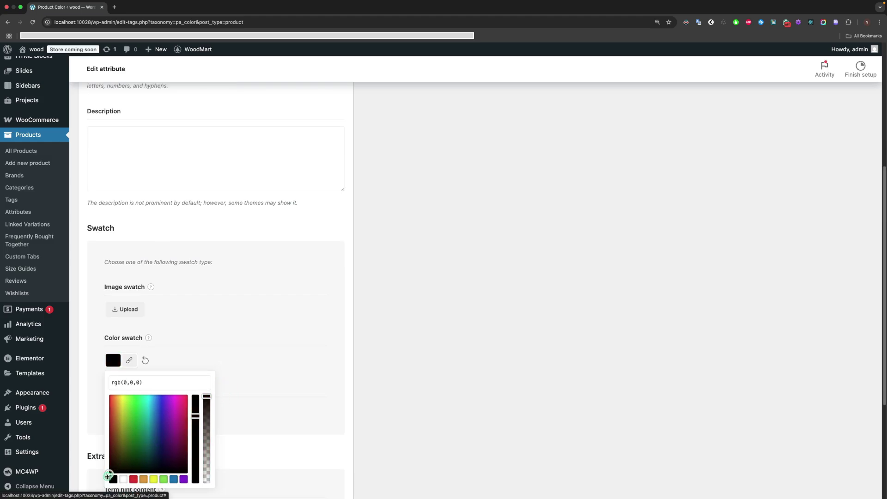
{"action": "left_click", "coordinate": [266, 370]}
{"action": "scroll", "coordinate": [229, 406], "scroll_direction": "down", "scroll_amount": 3}
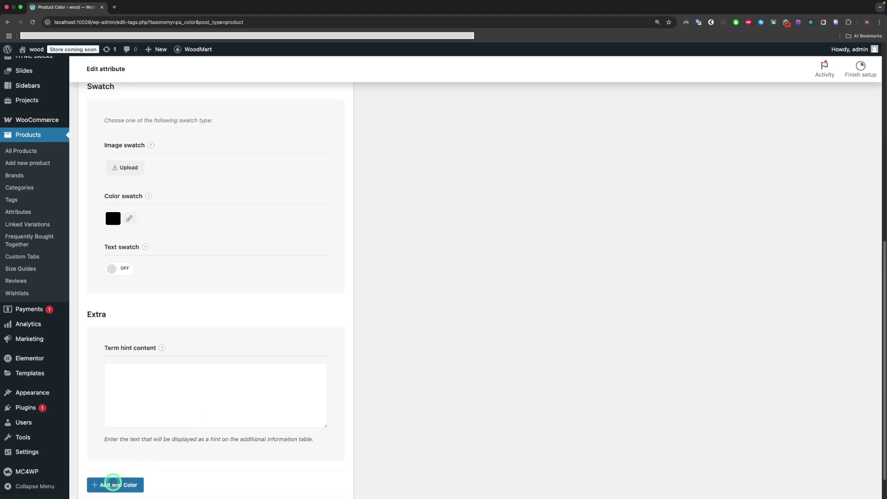
{"action": "left_click", "coordinate": [113, 484]}
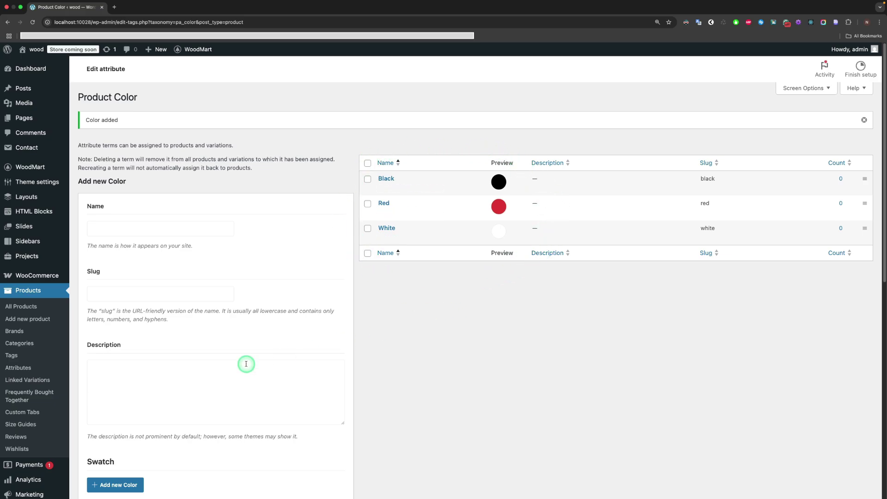
Add S as a Size term with the text swatch turned on
{"action": "left_click", "coordinate": [21, 367]}
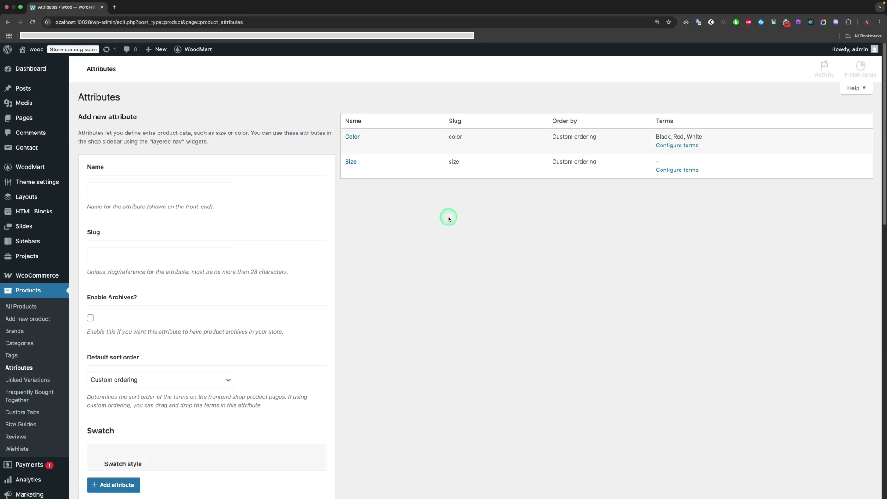
{"action": "left_click", "coordinate": [686, 170]}
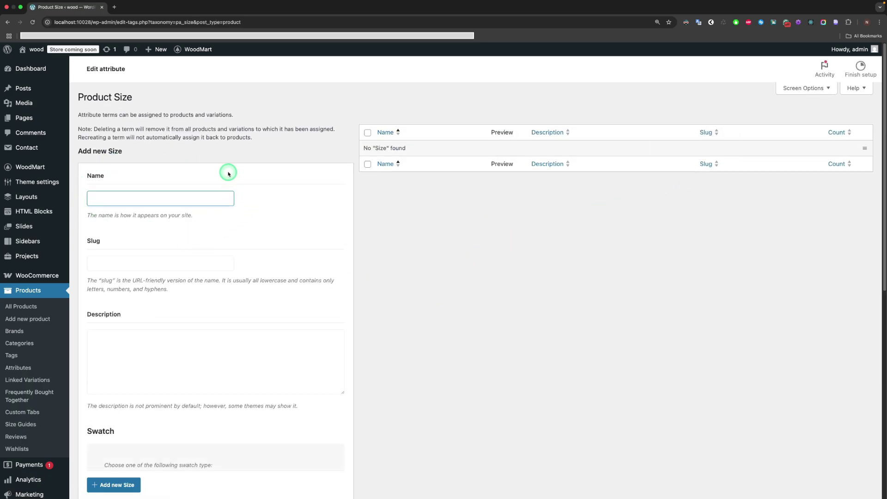
{"action": "scroll", "coordinate": [240, 305], "scroll_direction": "down", "scroll_amount": 6}
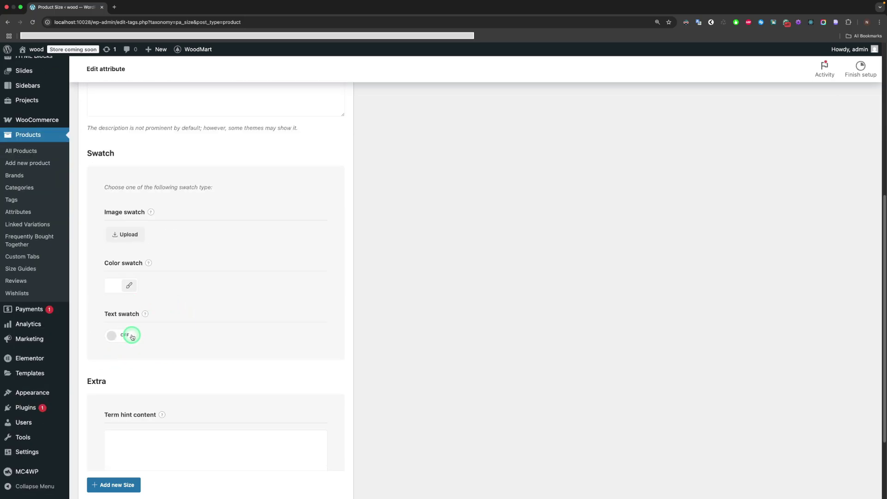
{"action": "left_click", "coordinate": [124, 335]}
{"action": "left_click", "coordinate": [106, 485]}
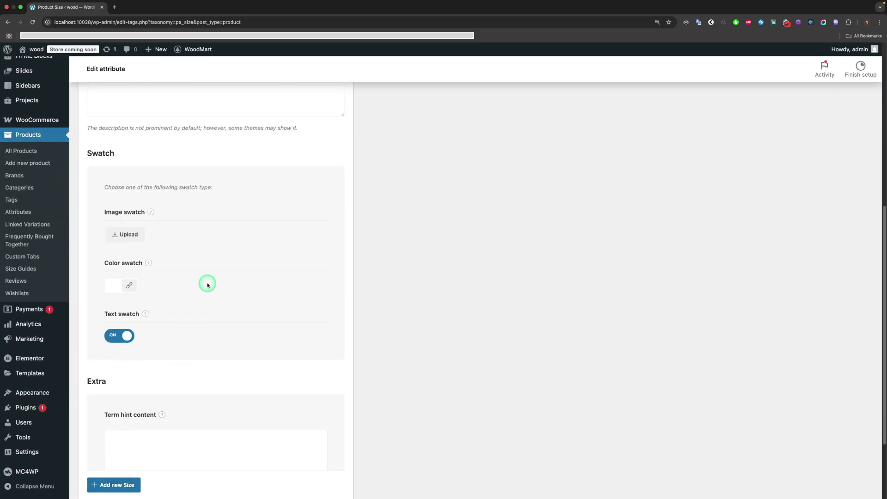
Add M and L as Size terms, then go to All Products
{"action": "left_click", "coordinate": [125, 231]}
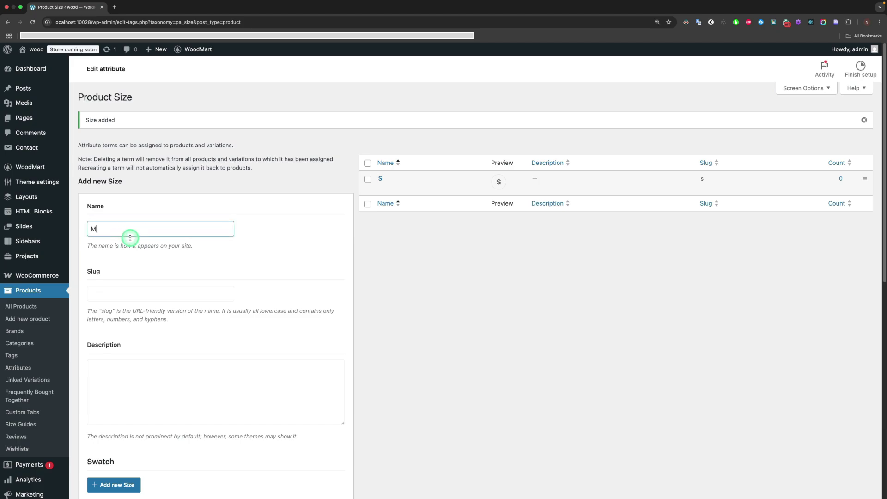
{"action": "left_click", "coordinate": [115, 485]}
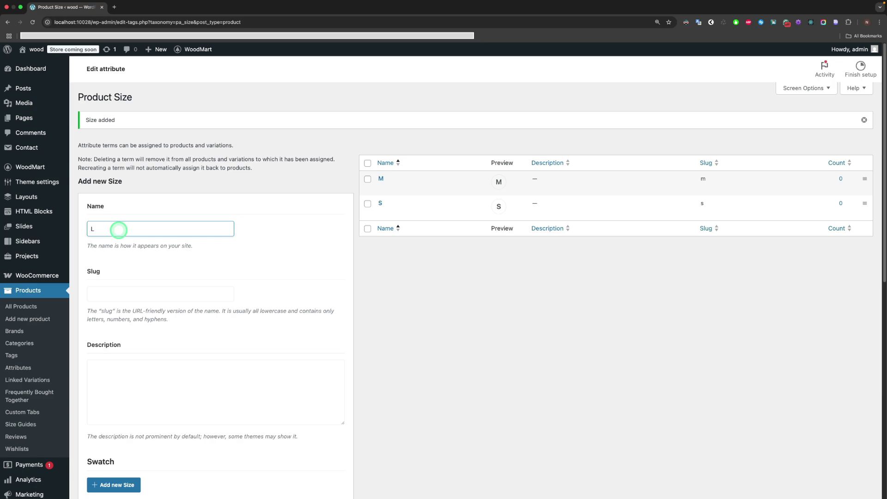
{"action": "left_click", "coordinate": [118, 230]}
{"action": "type", "text": "L"}
{"action": "left_click", "coordinate": [124, 484]}
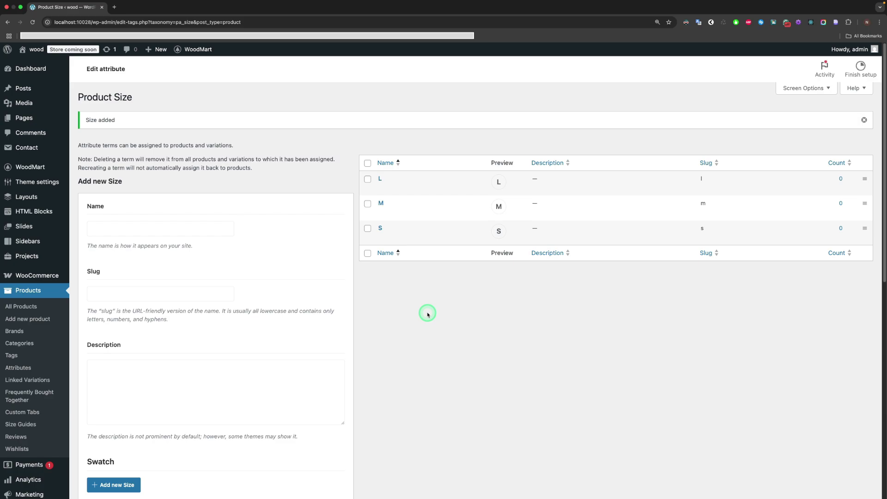
{"action": "left_click", "coordinate": [15, 306]}
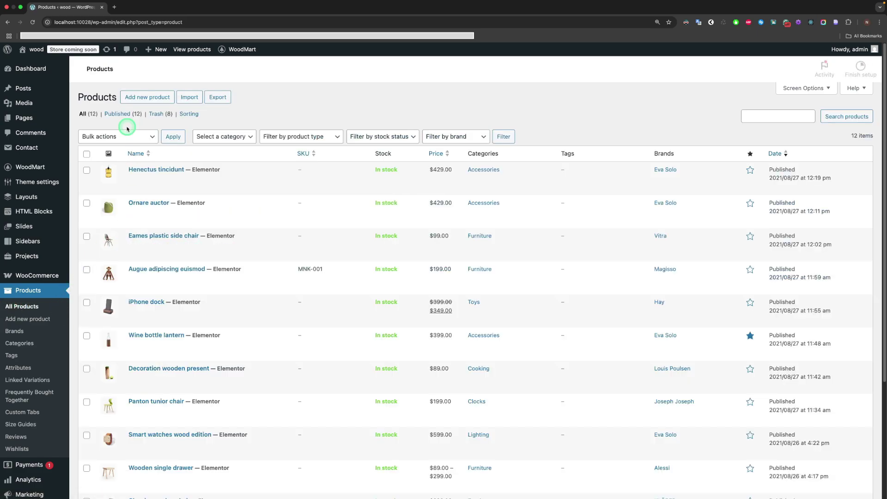
Create a new product titled 'Product with options' and make it a Variable product
{"action": "left_click", "coordinate": [145, 96]}
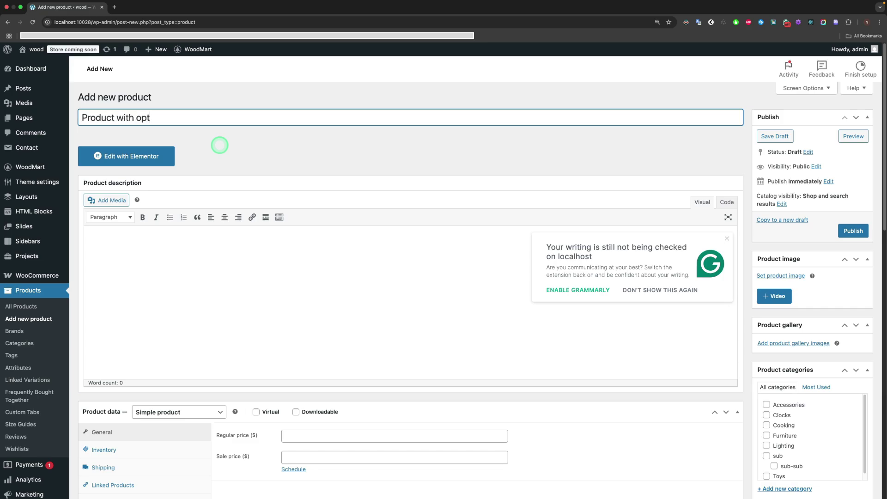
{"action": "left_click", "coordinate": [220, 147]}
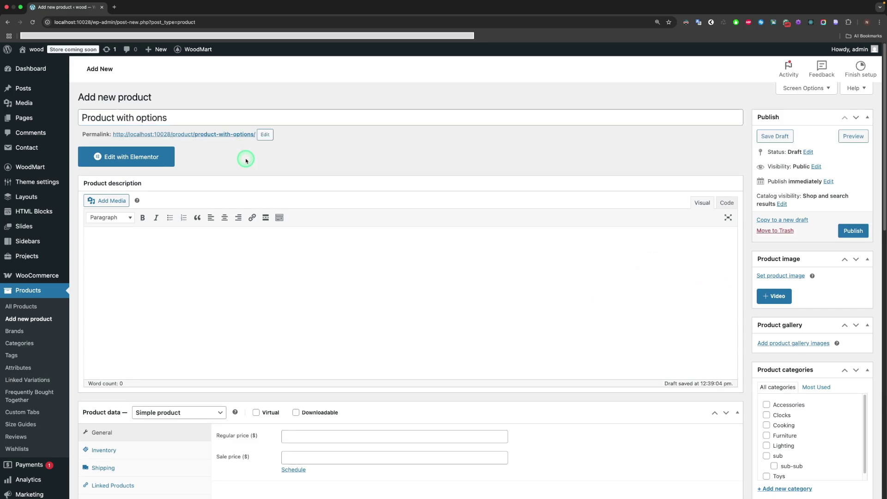
{"action": "scroll", "coordinate": [189, 161], "scroll_direction": "down", "scroll_amount": 5}
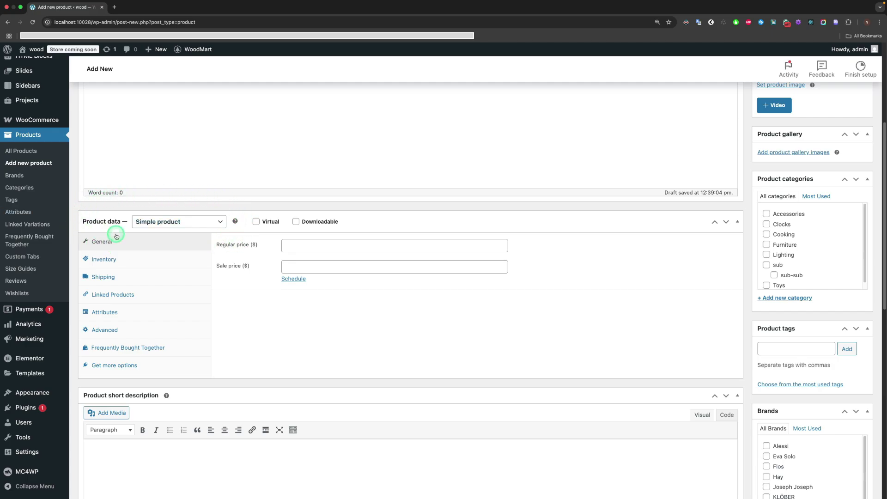
{"action": "left_click", "coordinate": [176, 222]}
{"action": "left_click", "coordinate": [185, 248]}
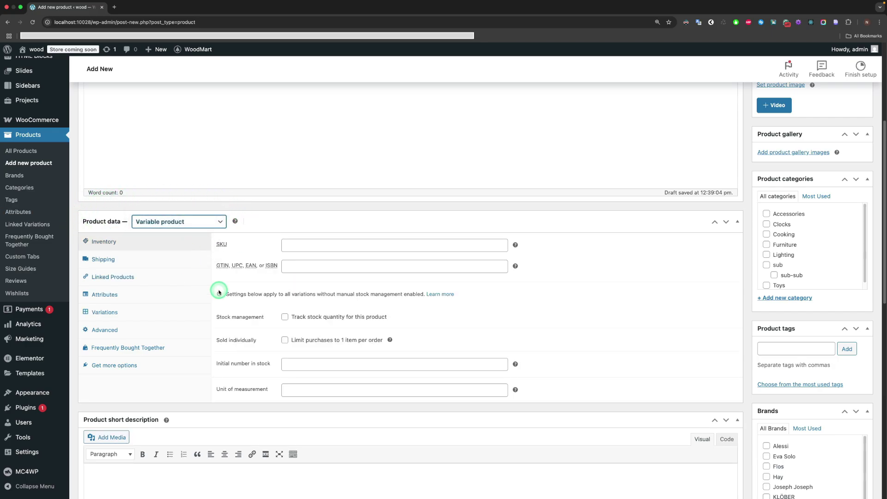
Add the Color attribute with all its values (Black, Red, White) and save it
{"action": "scroll", "coordinate": [219, 292], "scroll_direction": "down", "scroll_amount": 1}
{"action": "left_click", "coordinate": [131, 282]}
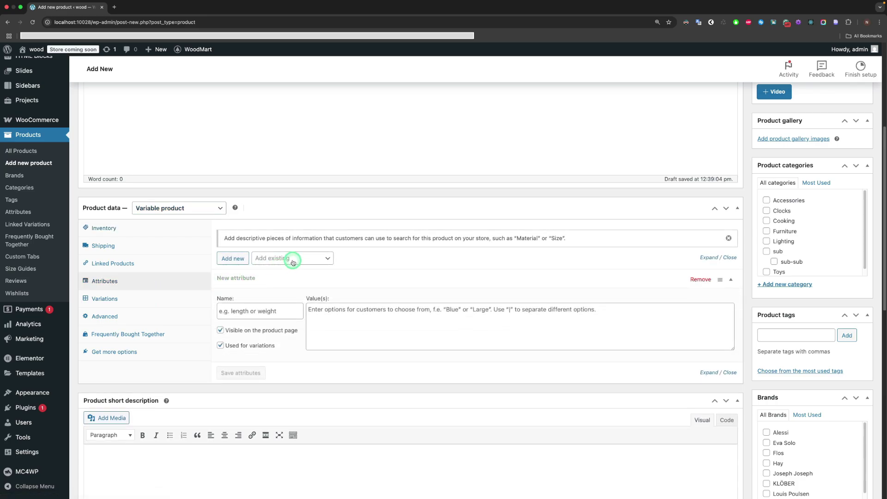
{"action": "left_click", "coordinate": [292, 263]}
{"action": "left_click", "coordinate": [283, 287]}
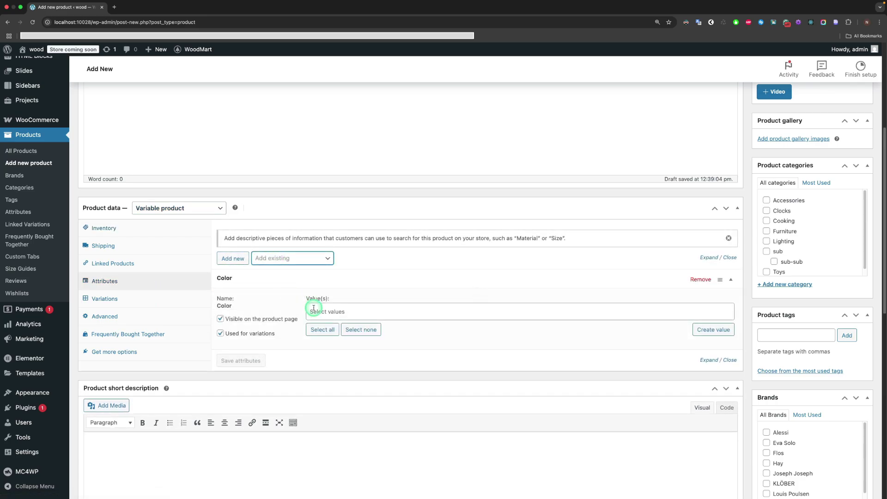
{"action": "left_click", "coordinate": [322, 330]}
{"action": "left_click", "coordinate": [241, 360]}
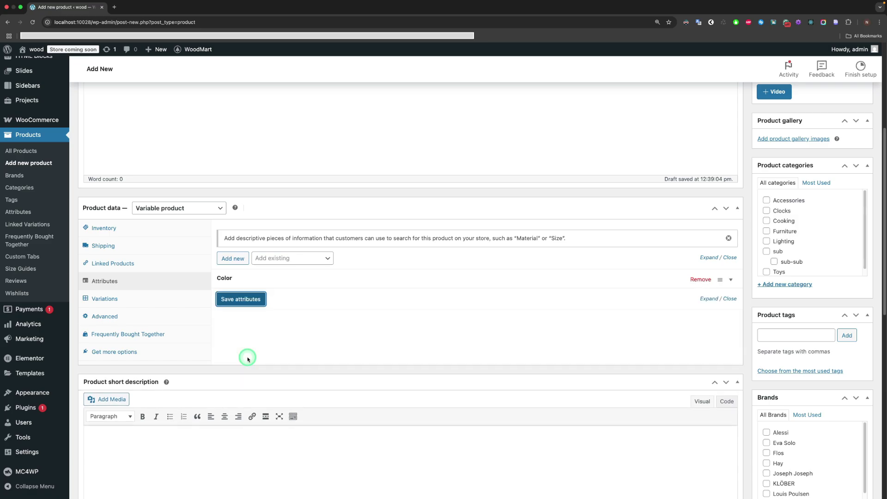
Add the Size attribute with all values (L, M, S), save, and review both attributes
{"action": "left_click", "coordinate": [257, 261]}
{"action": "left_click", "coordinate": [266, 309]}
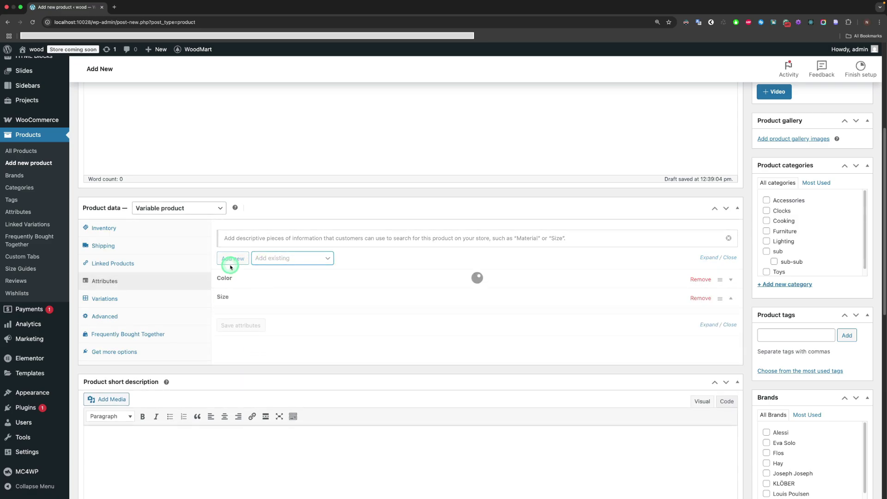
{"action": "left_click", "coordinate": [321, 349]}
{"action": "left_click", "coordinate": [261, 380]}
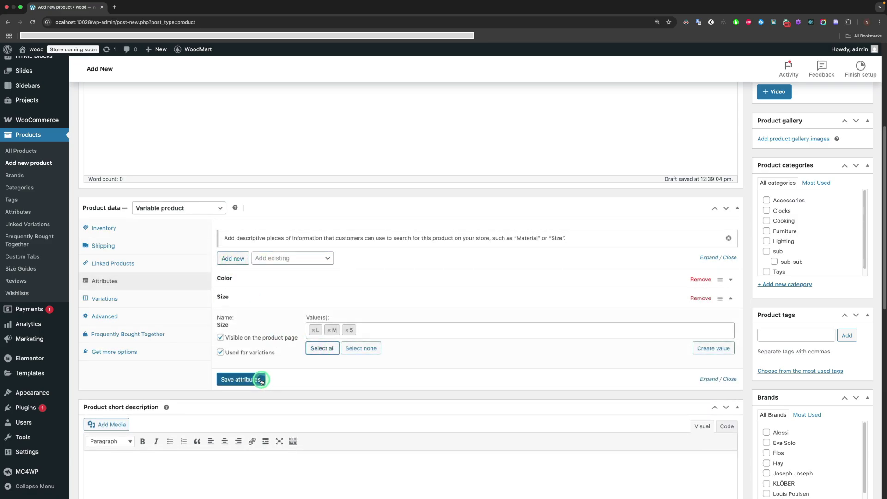
{"action": "scroll", "coordinate": [256, 376], "scroll_direction": "down", "scroll_amount": 2}
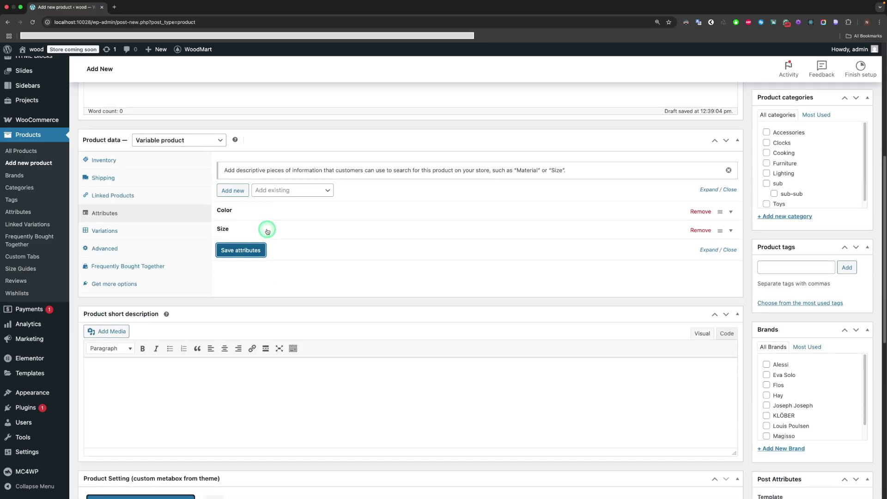
{"action": "left_click", "coordinate": [267, 231]}
{"action": "left_click", "coordinate": [291, 210]}
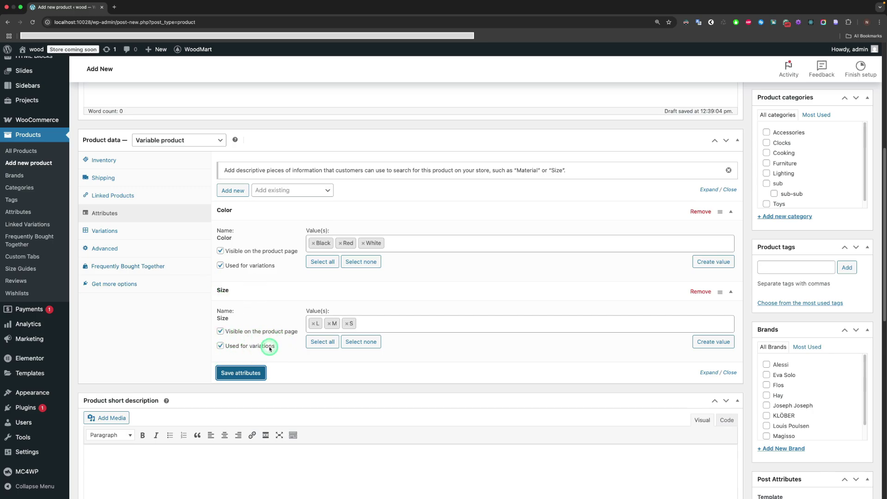
Generate all nine Color–Size variations from the product's attributes
{"action": "left_click", "coordinate": [163, 233]}
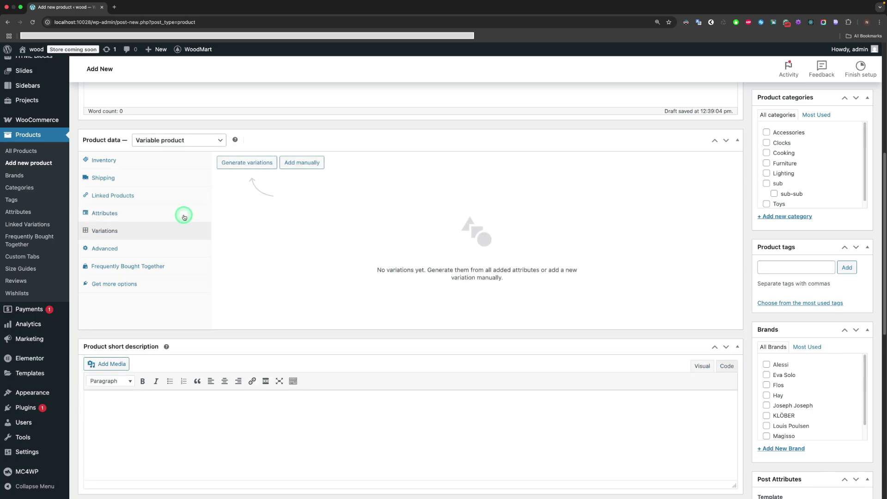
{"action": "left_click", "coordinate": [253, 164]}
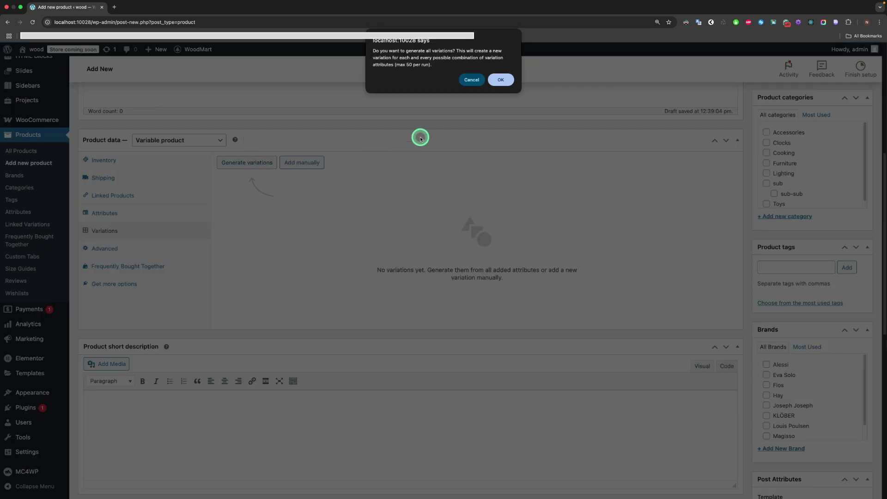
{"action": "left_click", "coordinate": [498, 81]}
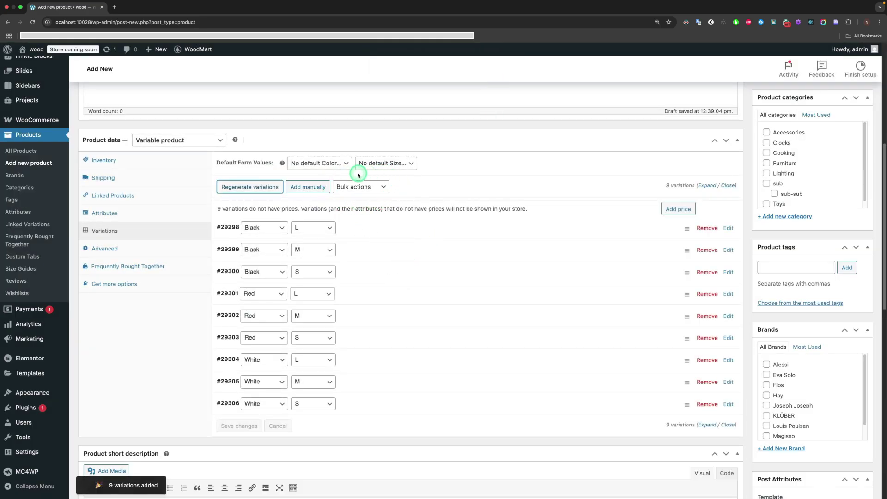
Bulk-set a $100 regular price on every variation and publish the product
{"action": "left_click", "coordinate": [360, 187]}
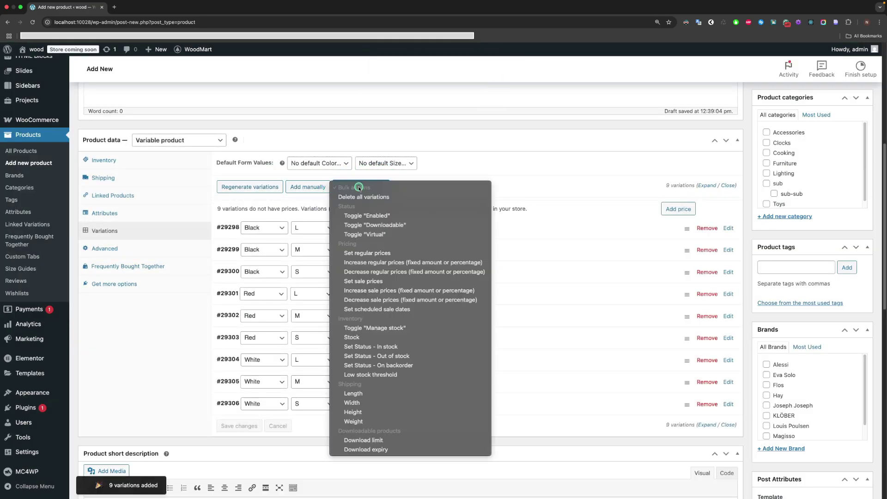
{"action": "left_click", "coordinate": [368, 253]}
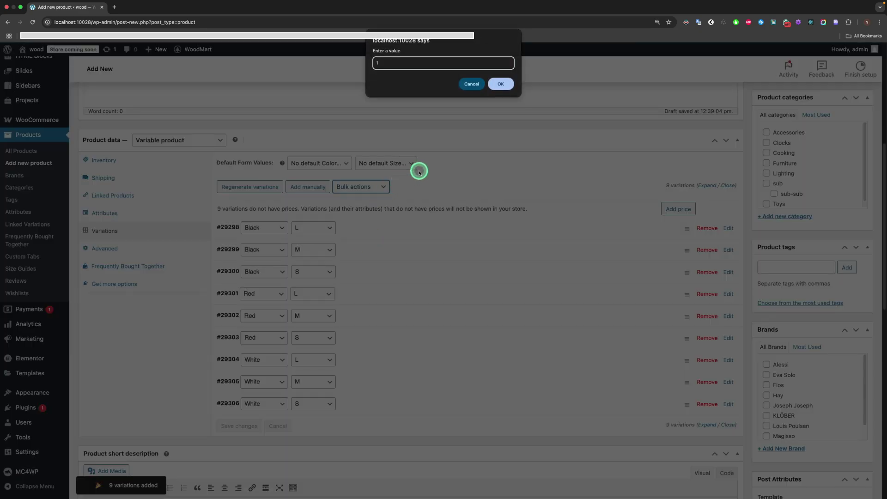
{"action": "left_click", "coordinate": [499, 84]}
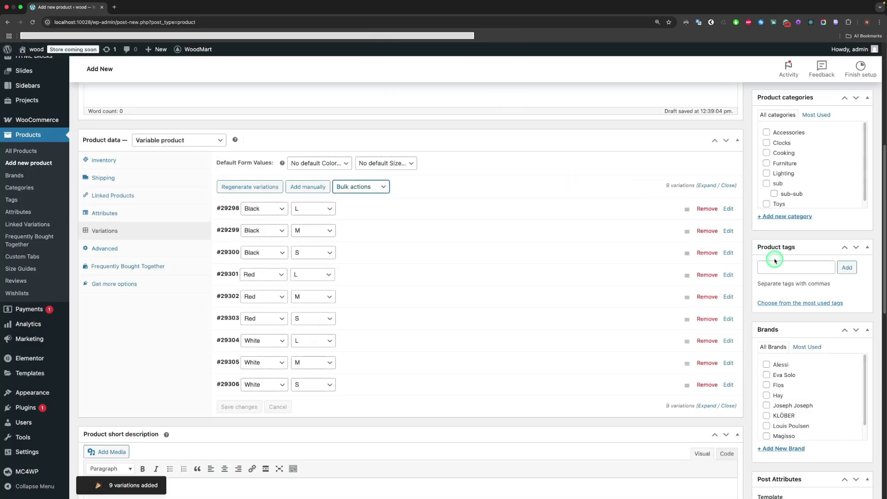
{"action": "scroll", "coordinate": [777, 259], "scroll_direction": "up", "scroll_amount": 6}
{"action": "left_click", "coordinate": [853, 220]}
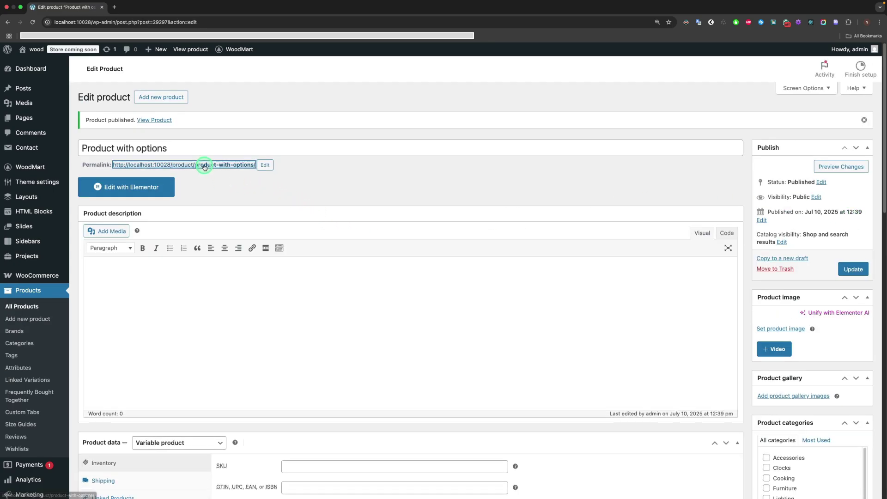
Add Black in size M to the cart on the storefront, then remove it
{"action": "left_click", "coordinate": [204, 165]}
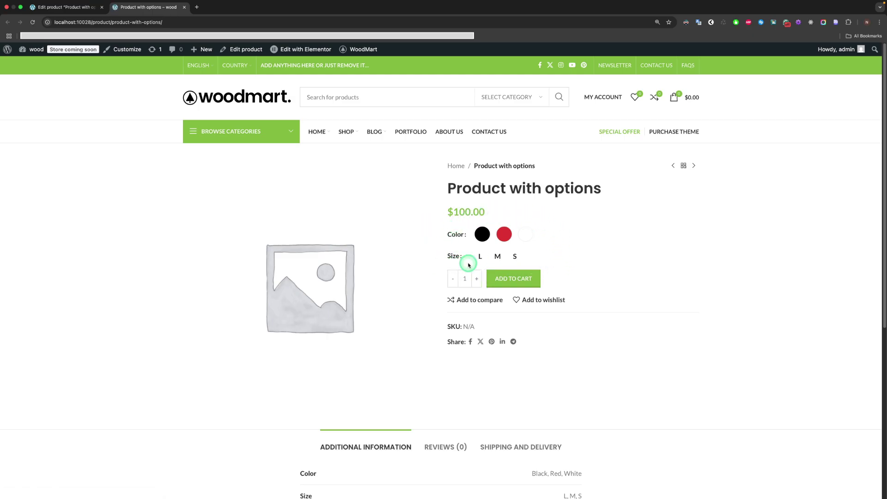
{"action": "left_click", "coordinate": [482, 234]}
{"action": "left_click", "coordinate": [513, 287]}
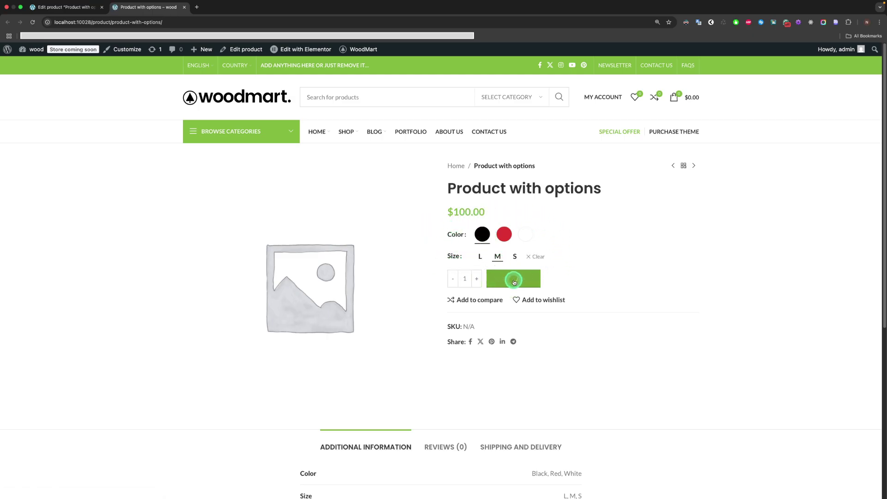
{"action": "left_click", "coordinate": [874, 95]}
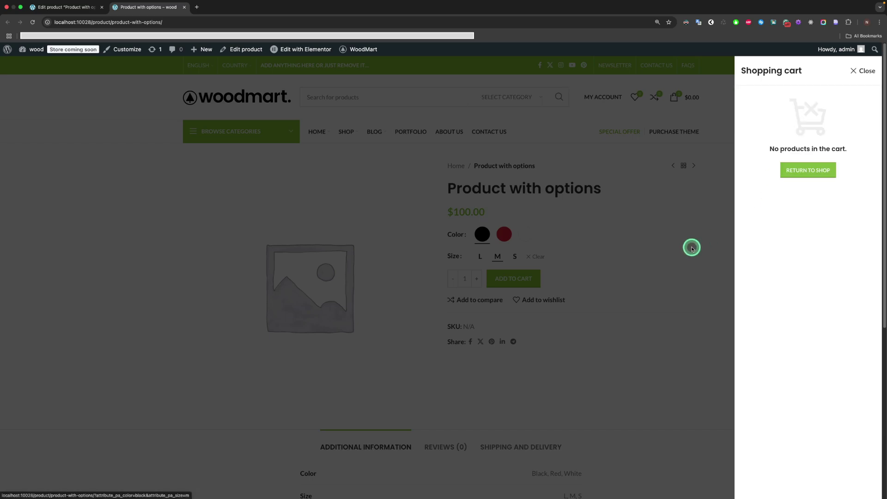
{"action": "left_click", "coordinate": [666, 228]}
{"action": "key", "text": "ctrl+shift+Tab"}
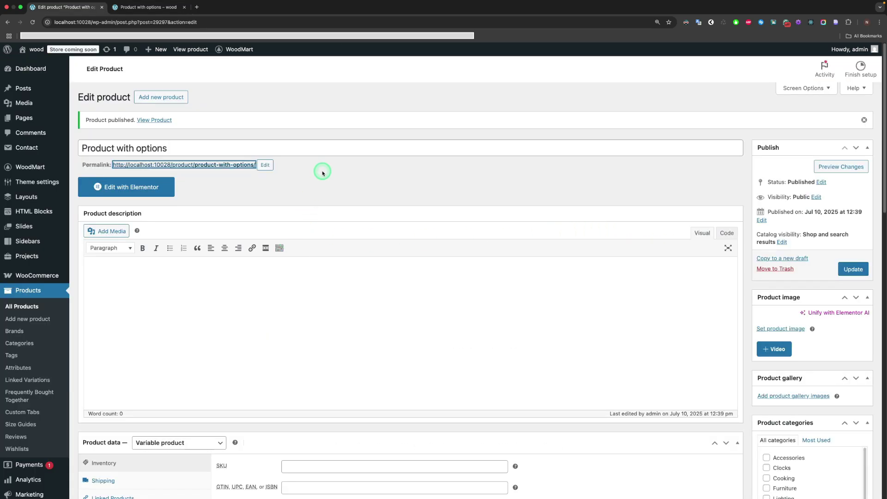
{"action": "left_click", "coordinate": [323, 173]}
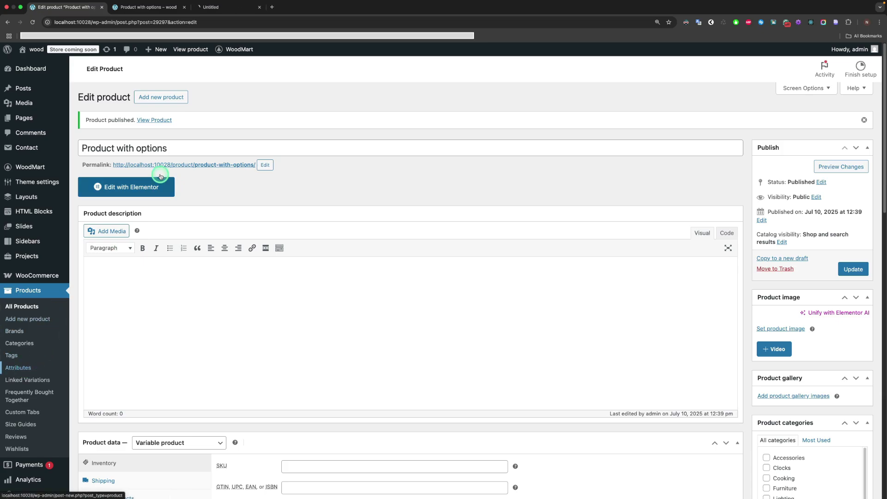
Give Color swatches the third style, crossed-out unavailable, square shape and size L
{"action": "left_click", "coordinate": [18, 368], "text": "super"}
{"action": "left_click", "coordinate": [182, 7]}
{"action": "left_click_drag", "start_coordinate": [175, 12], "coordinate": [171, 12]}
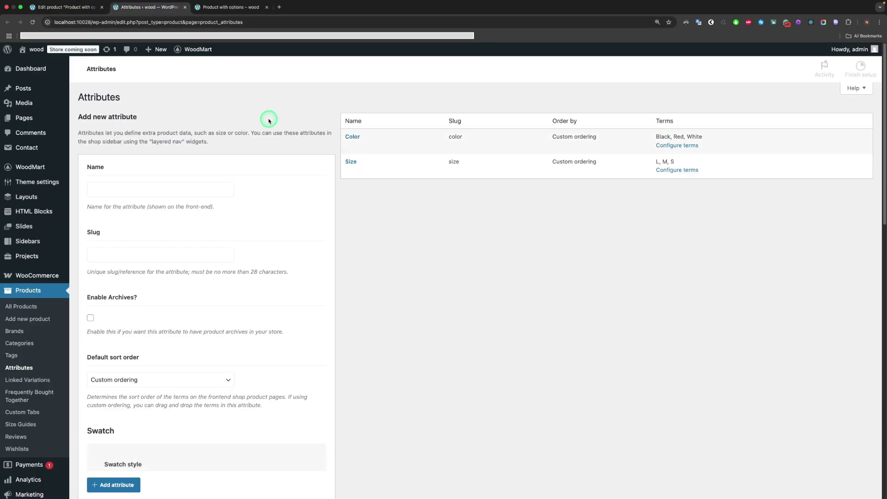
{"action": "left_click", "coordinate": [350, 146]}
{"action": "scroll", "coordinate": [367, 254], "scroll_direction": "down", "scroll_amount": 6}
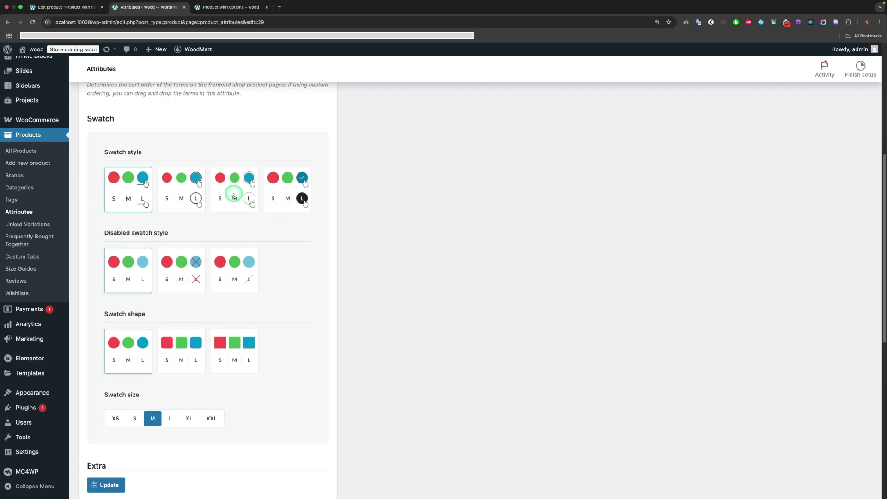
{"action": "left_click", "coordinate": [234, 196]}
{"action": "left_click", "coordinate": [178, 276]}
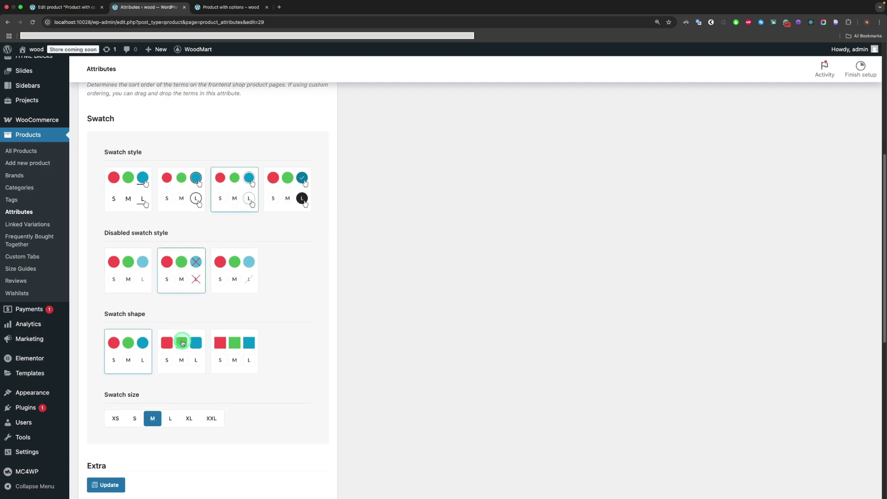
{"action": "left_click", "coordinate": [180, 364]}
{"action": "left_click", "coordinate": [170, 422]}
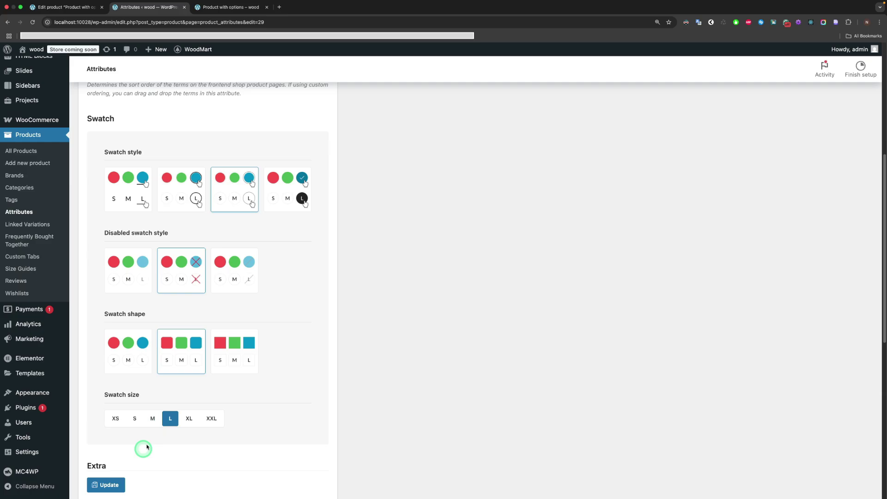
{"action": "left_click", "coordinate": [105, 485]}
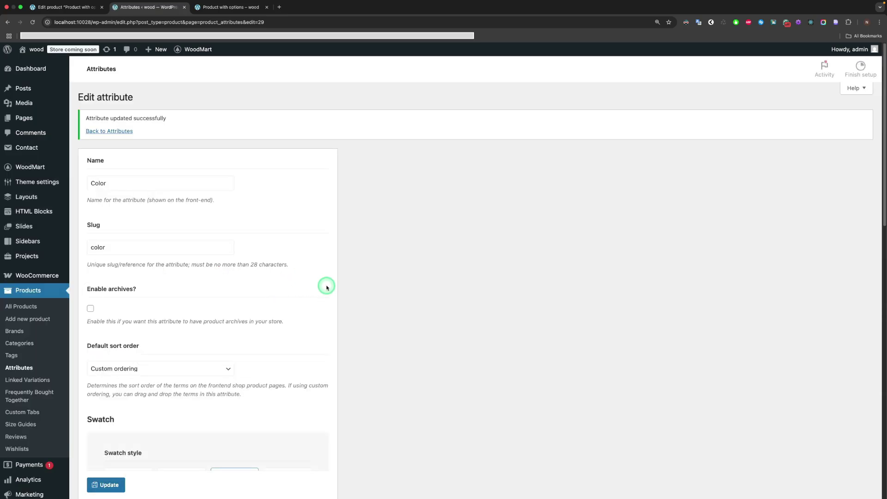
{"action": "key", "text": "ctrl+Tab"}
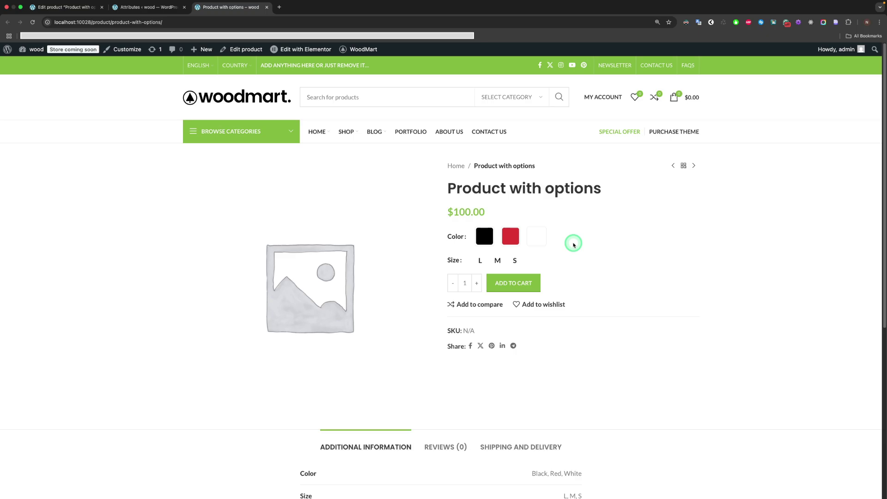
Set WoodMart's Grid swatch attribute to display to Color and save the options
{"action": "left_click", "coordinate": [354, 46], "text": "super"}
{"action": "left_click_drag", "start_coordinate": [314, 10], "coordinate": [237, 14]}
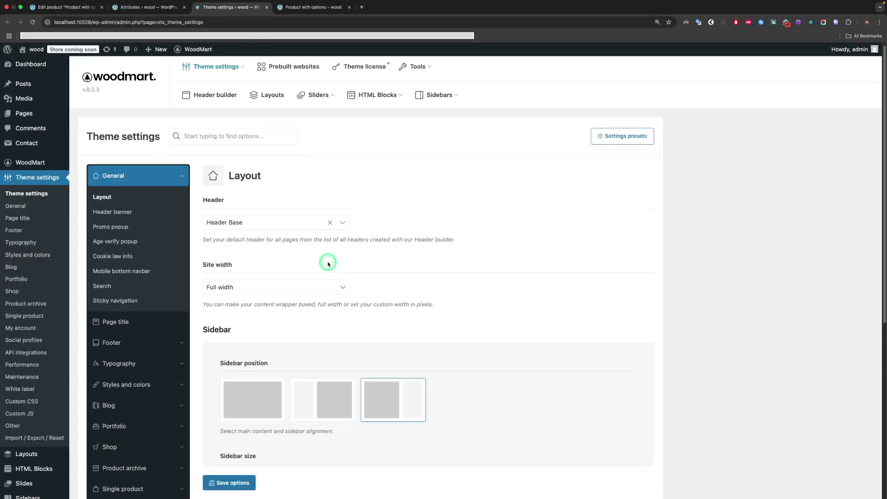
{"action": "scroll", "coordinate": [194, 267], "scroll_direction": "down", "scroll_amount": 3}
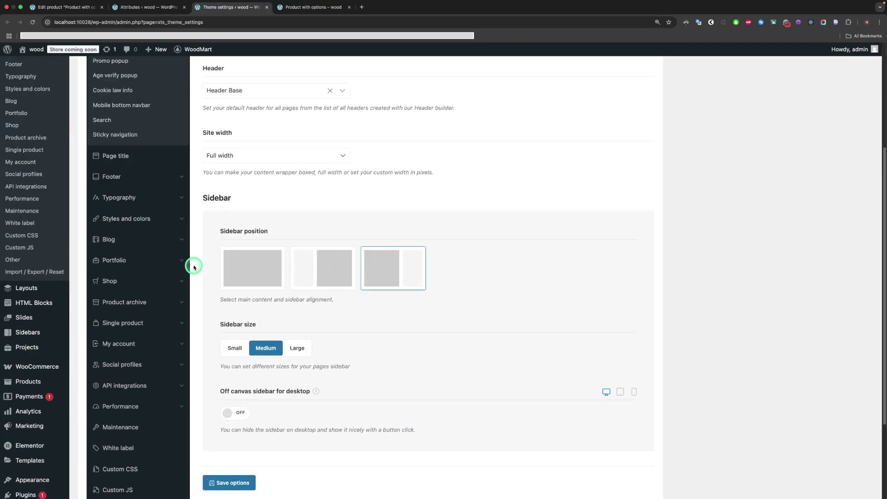
{"action": "left_click", "coordinate": [127, 290]}
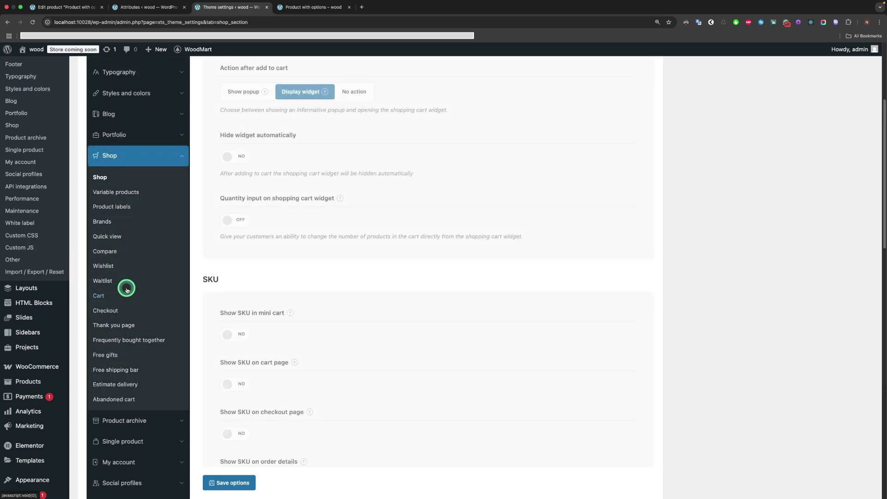
{"action": "left_click", "coordinate": [116, 192]}
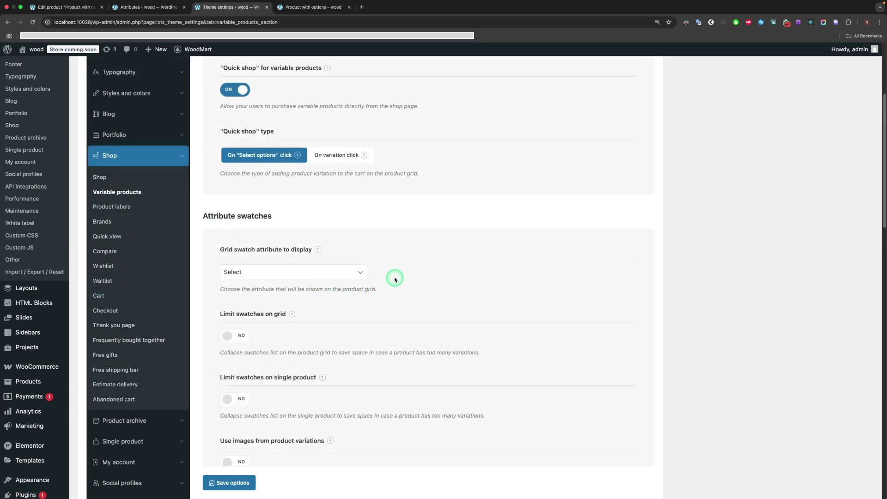
{"action": "left_click", "coordinate": [307, 276]}
{"action": "left_click", "coordinate": [301, 280]}
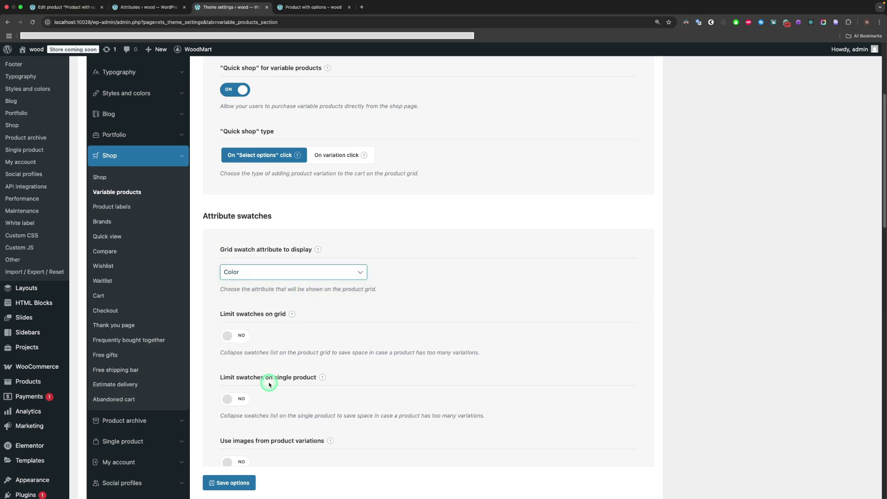
{"action": "left_click", "coordinate": [244, 476]}
Check the Shop page's product cards for Color swatches
{"action": "key", "text": "ctrl+Tab"}
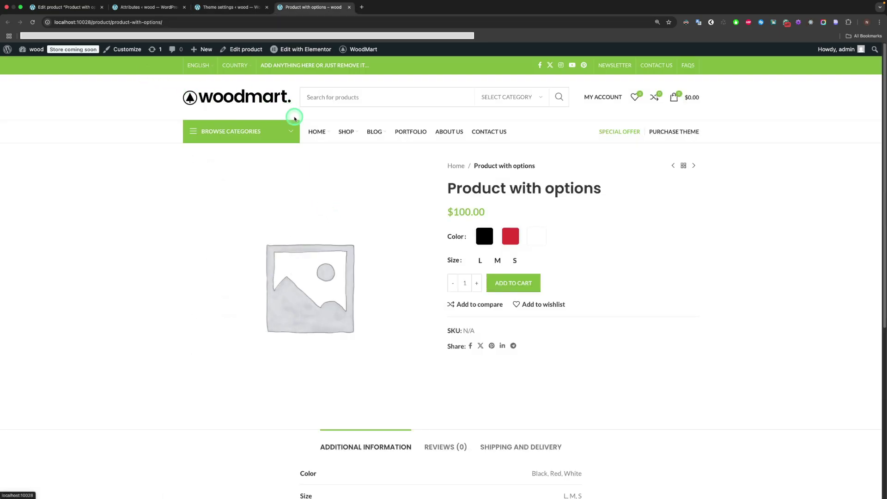
{"action": "left_click", "coordinate": [346, 132]}
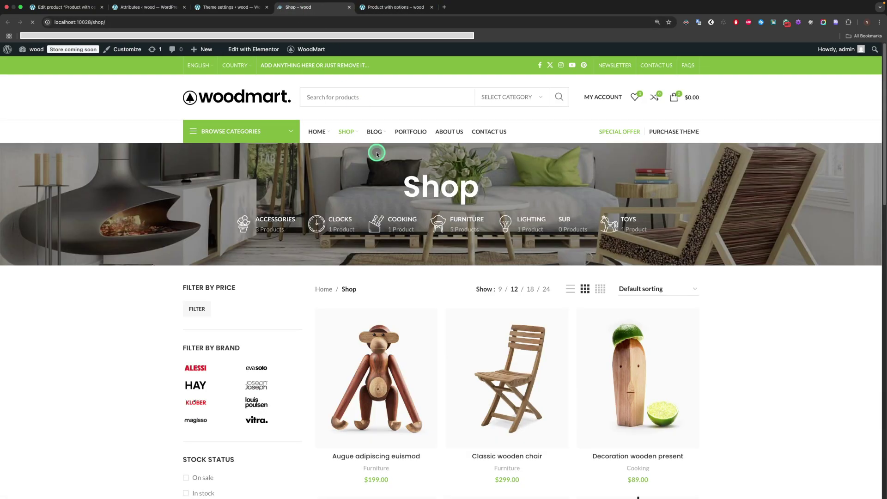
{"action": "scroll", "coordinate": [450, 291], "scroll_direction": "down", "scroll_amount": 15}
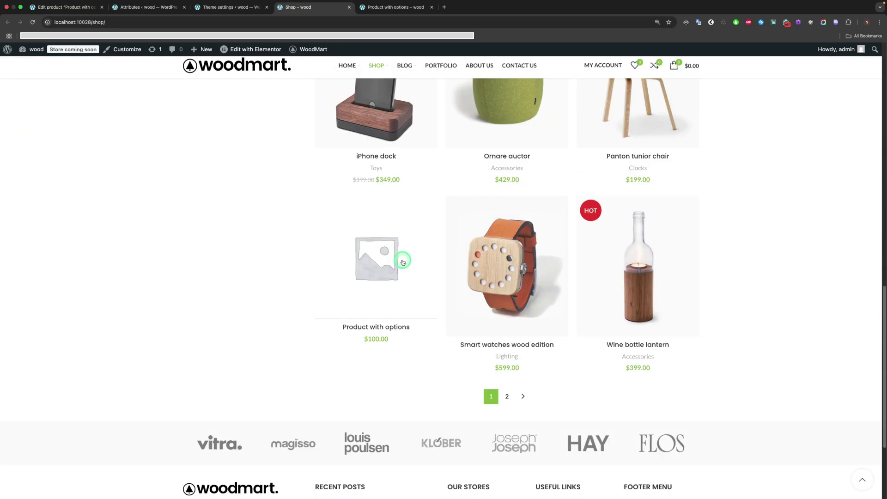
{"action": "mouse_move", "coordinate": [367, 290]}
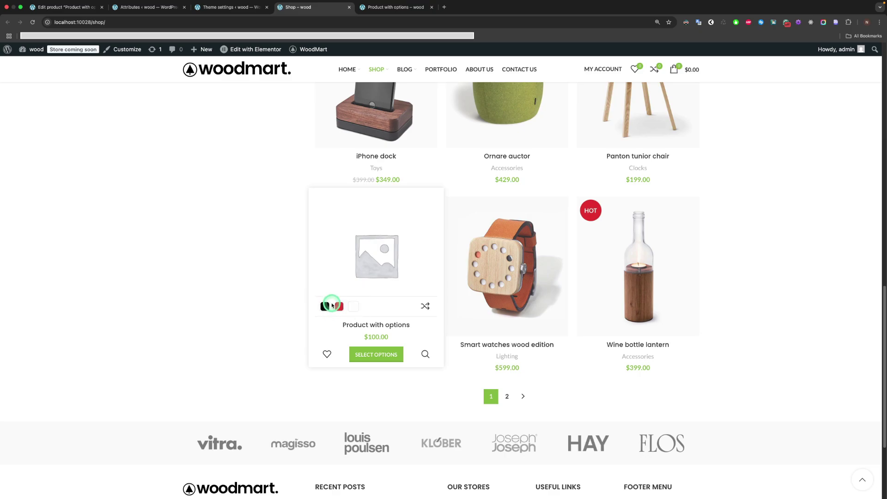
{"action": "key", "text": "ctrl+shift+Tab"}
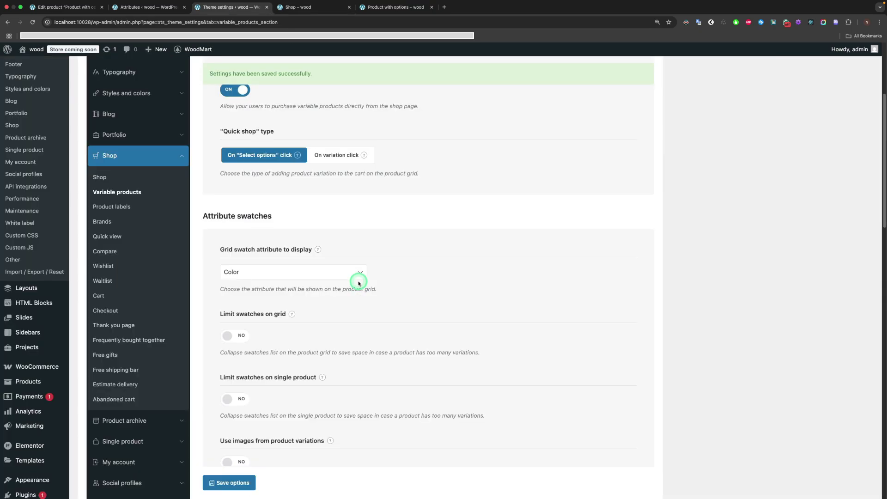
Turn on Limit swatches on grid, save, and check the shop card's swatches
{"action": "scroll", "coordinate": [342, 316], "scroll_direction": "down", "scroll_amount": 2}
{"action": "left_click", "coordinate": [247, 289]}
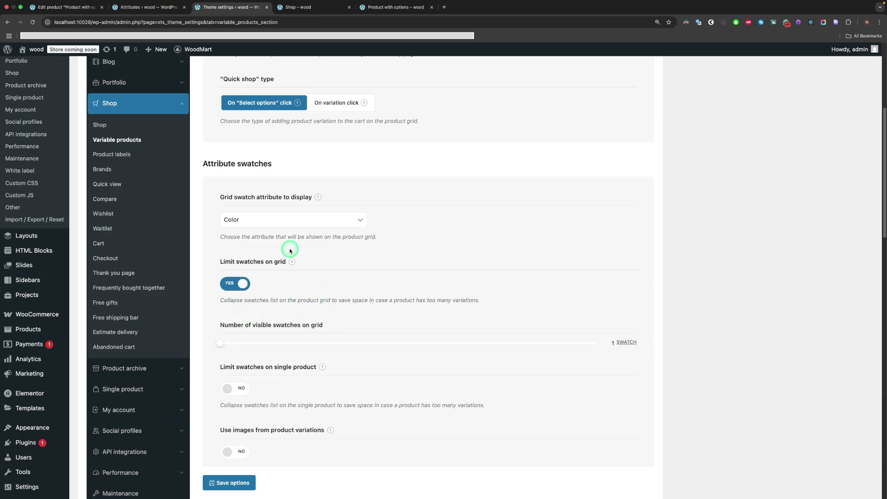
{"action": "left_click", "coordinate": [229, 482]}
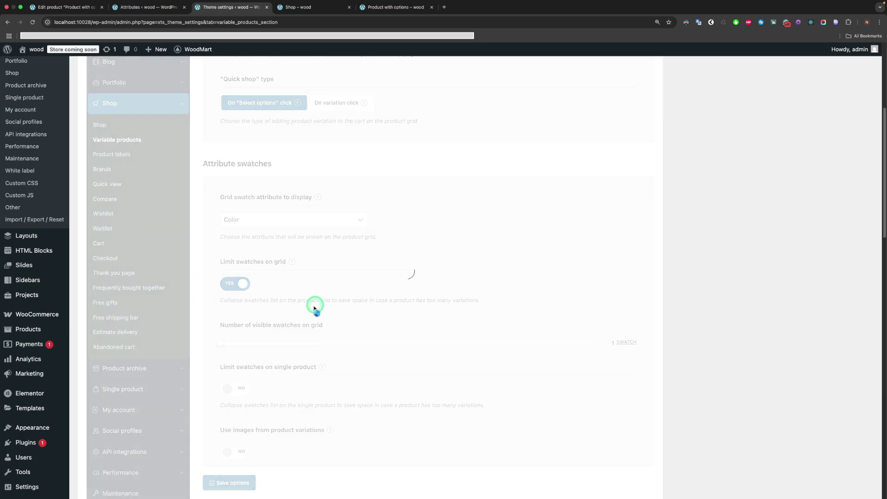
{"action": "key", "text": "ctrl+Tab"}
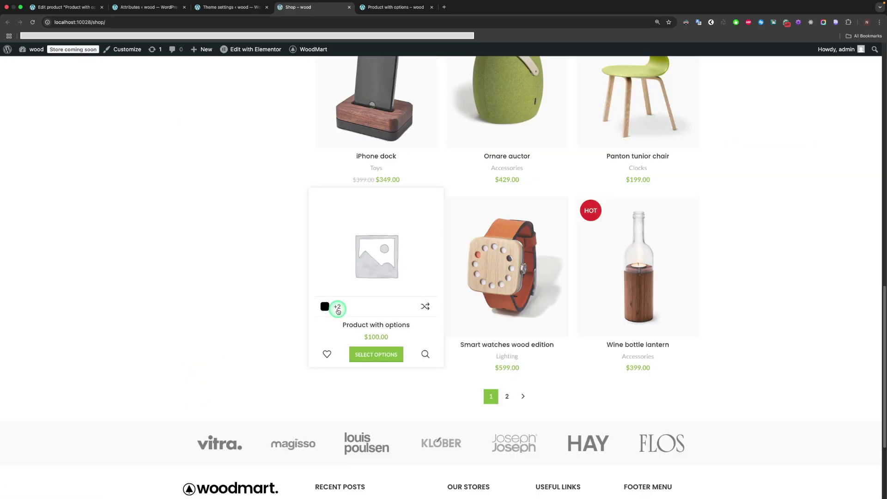
{"action": "left_click", "coordinate": [338, 307]}
{"action": "key", "text": "ctrl+shift+Tab"}
Turn on Limit swatches on single product, save, and test it by choosing Red
{"action": "scroll", "coordinate": [327, 312], "scroll_direction": "down", "scroll_amount": 3}
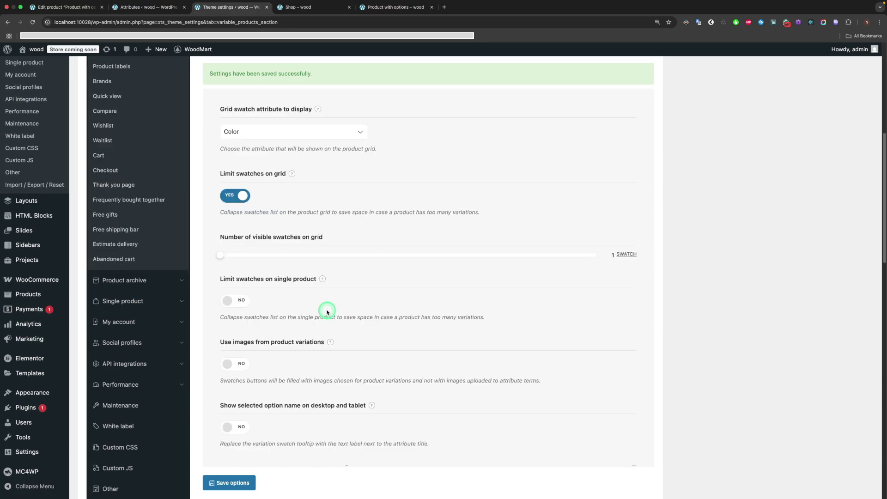
{"action": "left_click", "coordinate": [237, 301]}
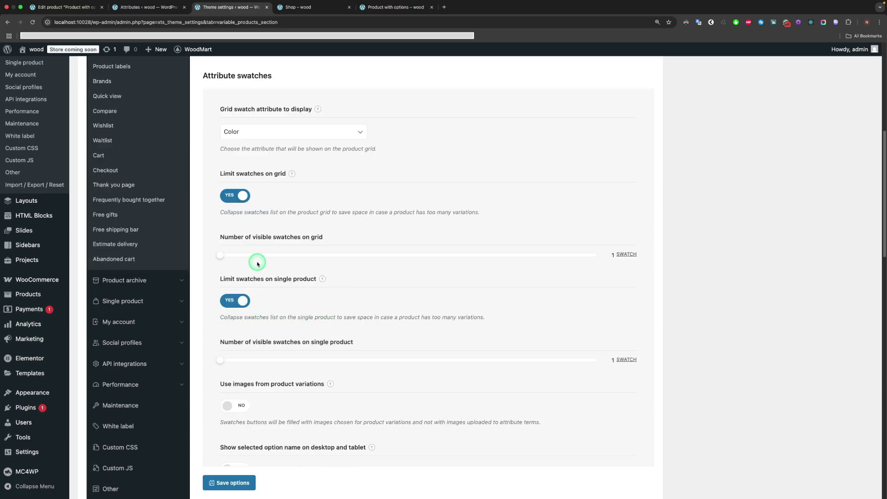
{"action": "left_click", "coordinate": [223, 482]}
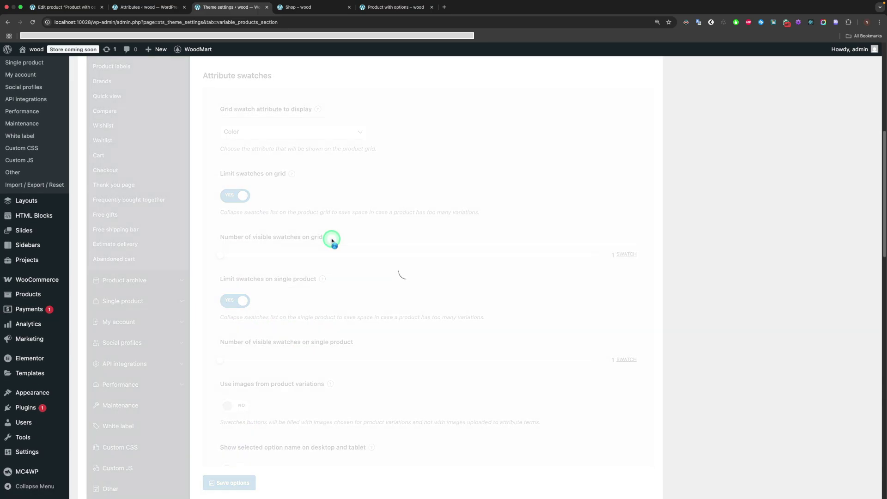
{"action": "left_click_drag", "start_coordinate": [374, 7], "coordinate": [314, 7]}
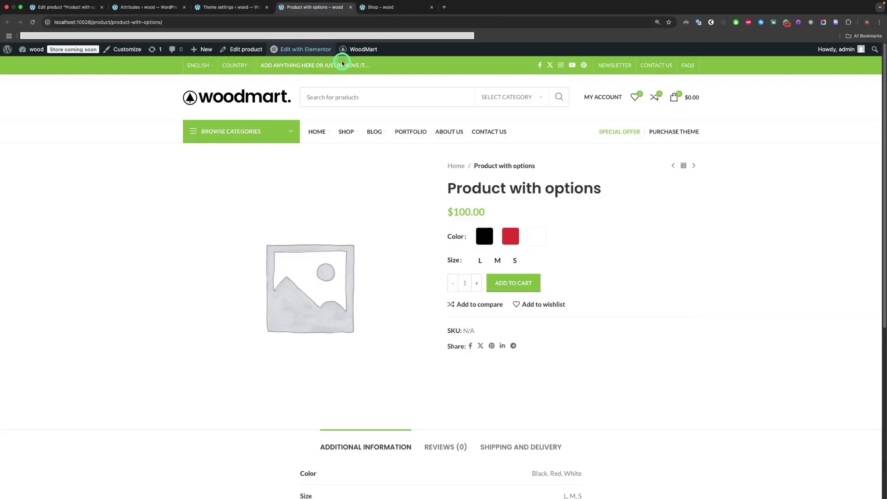
{"action": "key", "text": "super+r"}
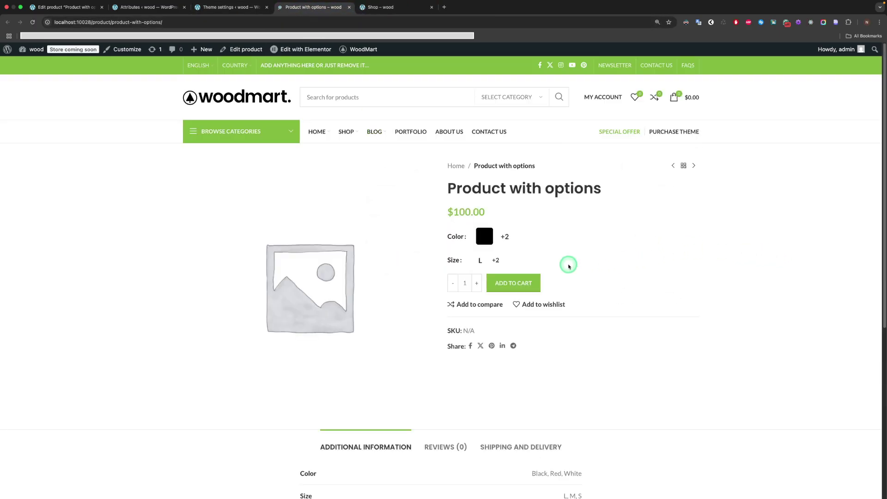
{"action": "left_click", "coordinate": [504, 240]}
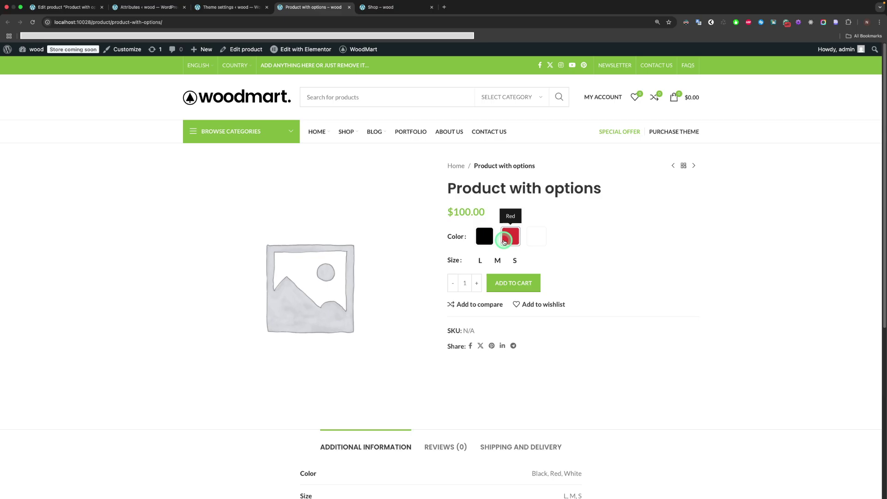
{"action": "left_click", "coordinate": [474, 238]}
{"action": "key", "text": "ctrl+shift+Tab"}
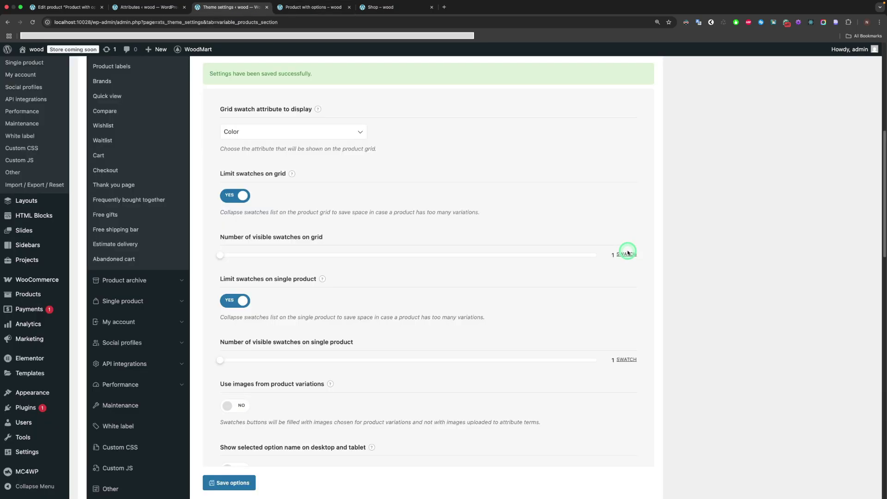
Enable Use images from product variations and save the theme options
{"action": "scroll", "coordinate": [401, 303], "scroll_direction": "down", "scroll_amount": 3}
{"action": "scroll", "coordinate": [313, 322], "scroll_direction": "down", "scroll_amount": 1}
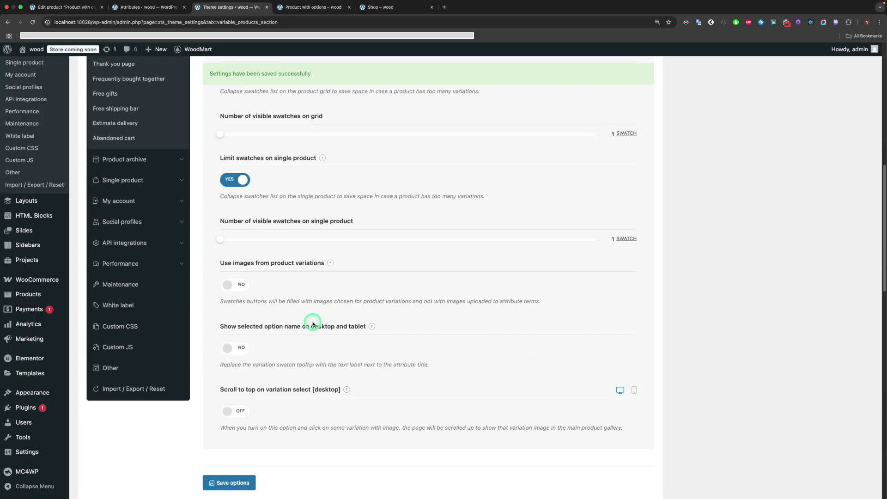
{"action": "mouse_move", "coordinate": [331, 263]}
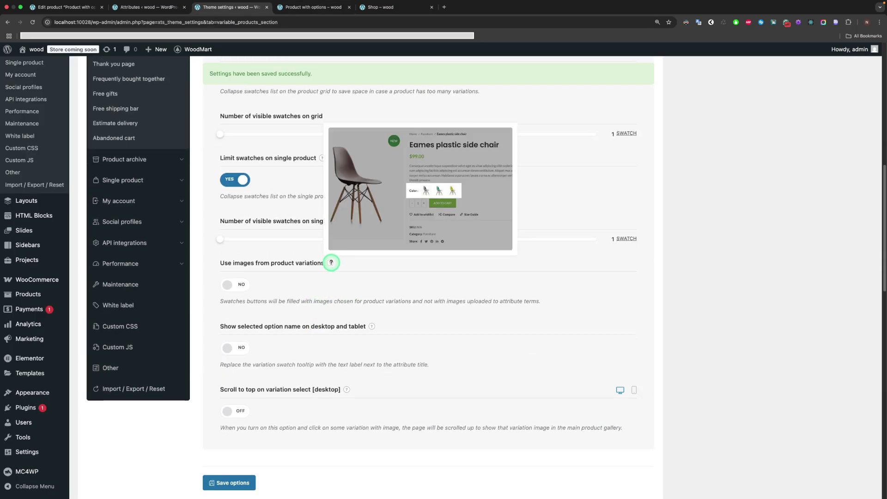
{"action": "left_click", "coordinate": [237, 289]}
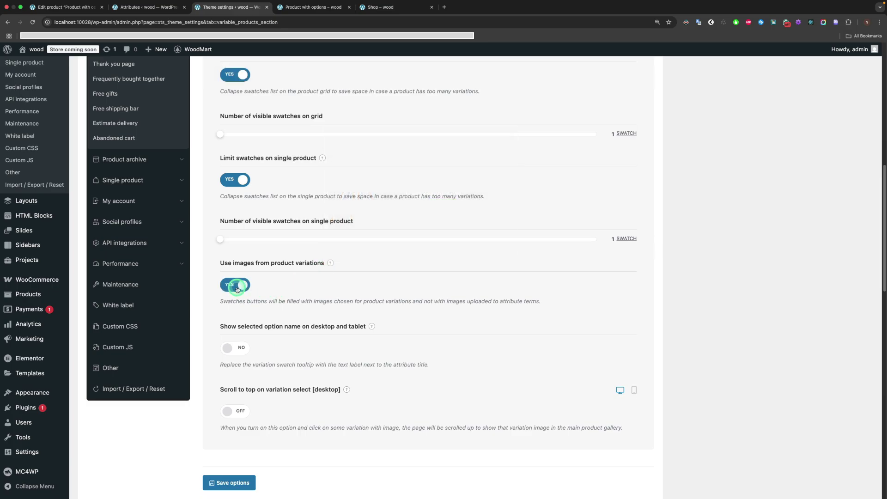
{"action": "left_click", "coordinate": [229, 482]}
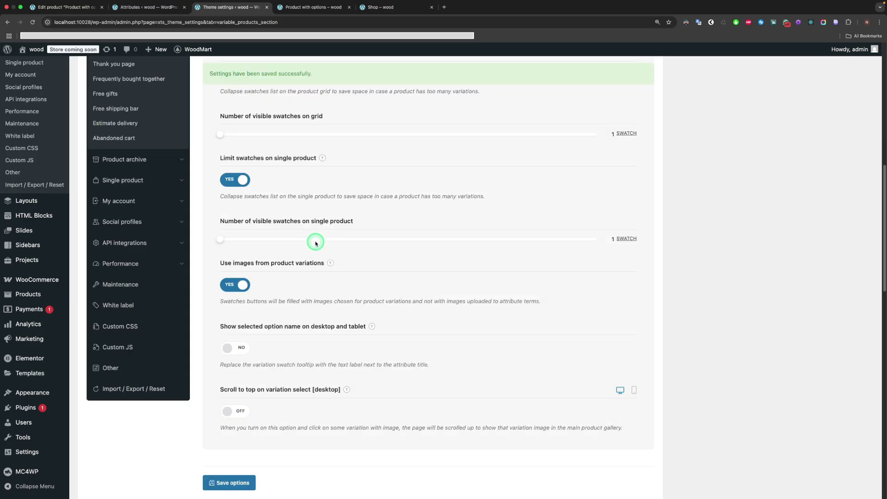
{"action": "key", "text": "ctrl+Tab"}
Open the product's edit screen in a new tab and show its variations list
{"action": "left_click", "coordinate": [238, 49], "text": "super"}
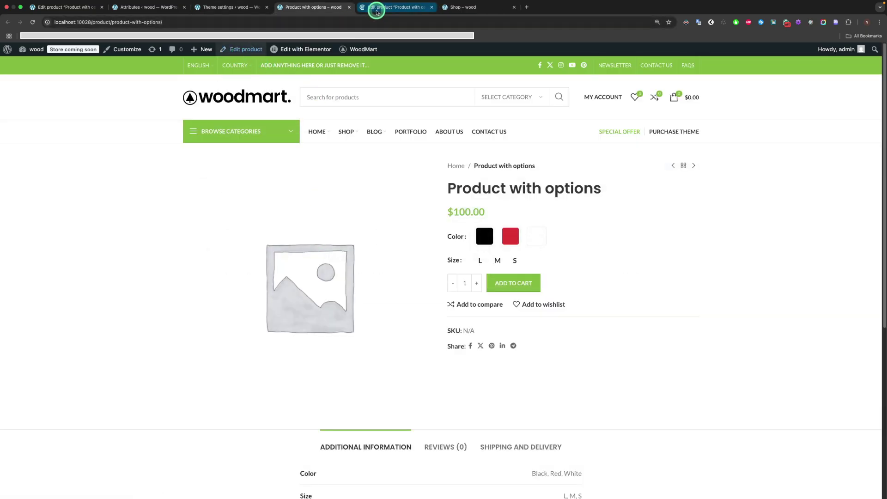
{"action": "left_click_drag", "start_coordinate": [376, 8], "coordinate": [297, 8]}
{"action": "scroll", "coordinate": [321, 249], "scroll_direction": "down", "scroll_amount": 5}
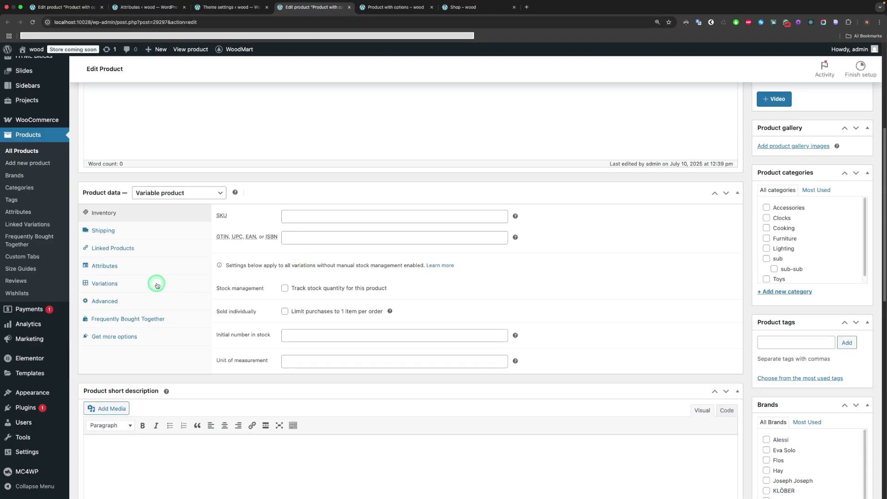
{"action": "left_click", "coordinate": [131, 283]}
{"action": "scroll", "coordinate": [372, 256], "scroll_direction": "down", "scroll_amount": 4}
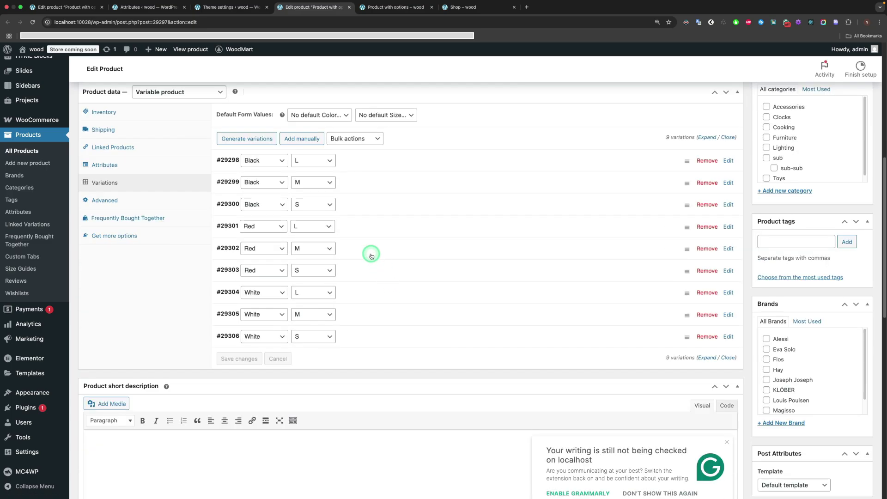
Set the teal stool photo as the image for variation #29298
{"action": "left_click", "coordinate": [373, 160]}
{"action": "scroll", "coordinate": [301, 166], "scroll_direction": "down", "scroll_amount": 3}
{"action": "left_click", "coordinate": [258, 151]}
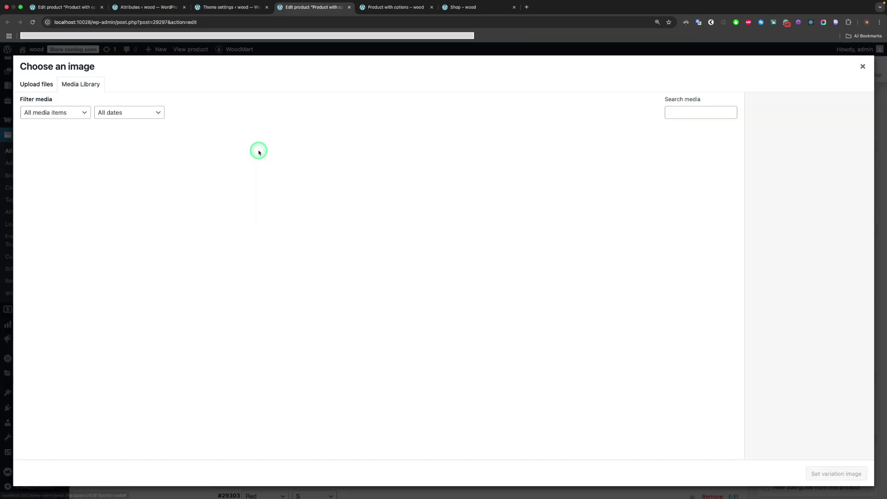
{"action": "scroll", "coordinate": [383, 168], "scroll_direction": "down", "scroll_amount": 5}
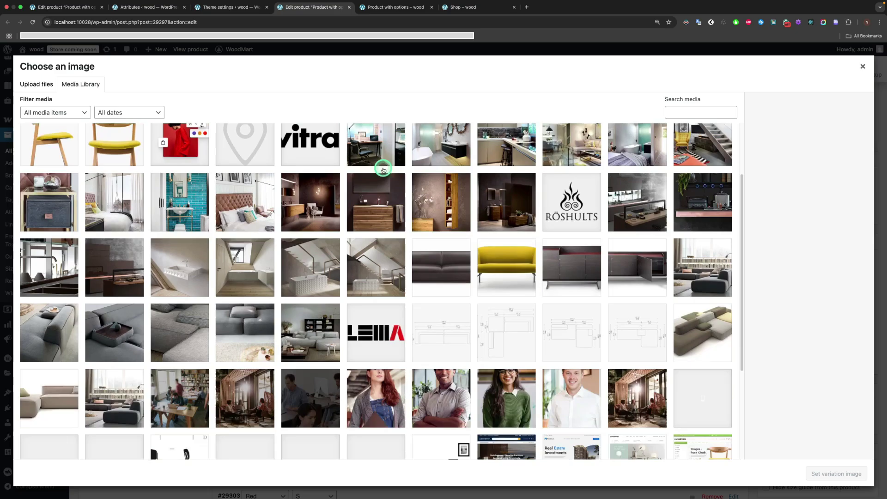
{"action": "left_click", "coordinate": [382, 438]}
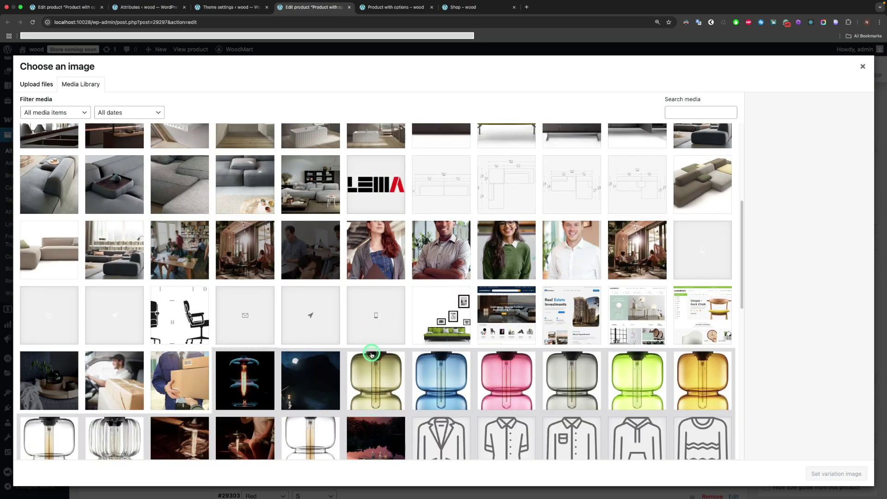
{"action": "scroll", "coordinate": [373, 357], "scroll_direction": "down", "scroll_amount": 6}
{"action": "left_click", "coordinate": [71, 312]}
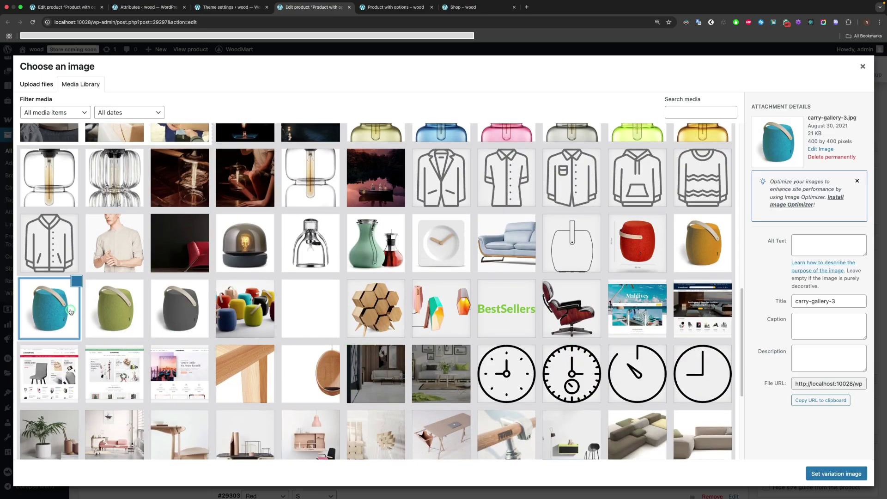
{"action": "left_click", "coordinate": [813, 472]}
{"action": "scroll", "coordinate": [470, 297], "scroll_direction": "up", "scroll_amount": 4}
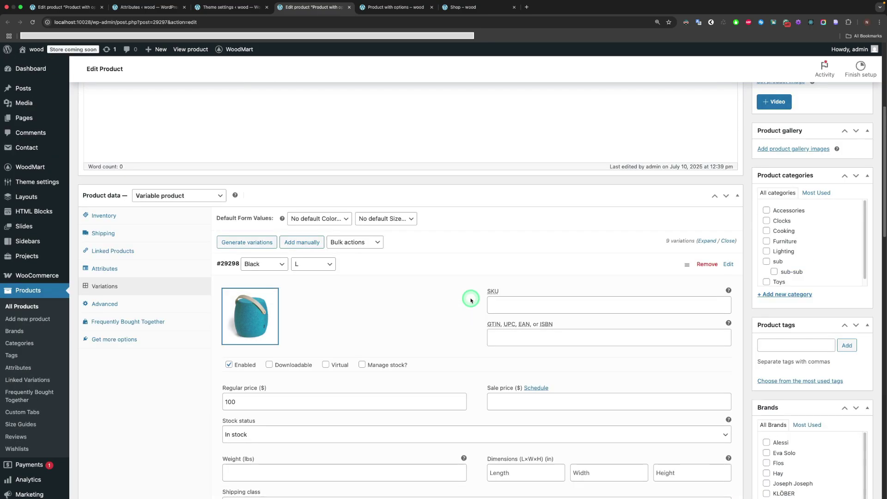
{"action": "scroll", "coordinate": [338, 220], "scroll_direction": "down", "scroll_amount": 3}
Assign the dark grey stool photo to a variation and to #29299 Black M
{"action": "left_click", "coordinate": [253, 187]}
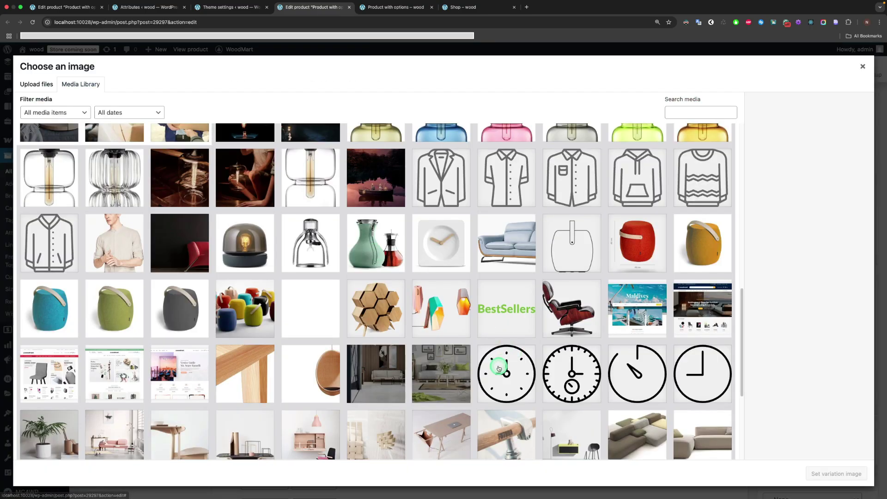
{"action": "scroll", "coordinate": [459, 292], "scroll_direction": "down", "scroll_amount": 4}
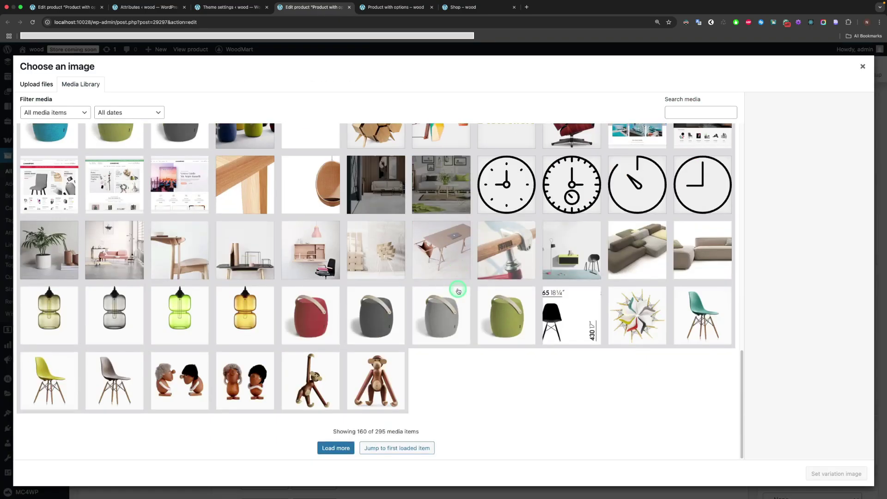
{"action": "left_click", "coordinate": [372, 323]}
{"action": "left_click", "coordinate": [827, 473]}
{"action": "scroll", "coordinate": [422, 323], "scroll_direction": "down", "scroll_amount": 4}
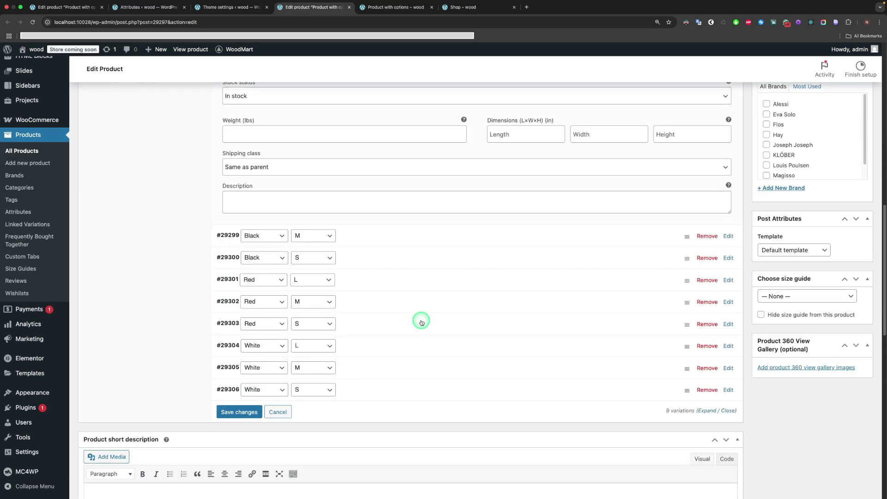
{"action": "left_click", "coordinate": [351, 246]}
{"action": "scroll", "coordinate": [283, 214], "scroll_direction": "down", "scroll_amount": 3}
{"action": "scroll", "coordinate": [246, 234], "scroll_direction": "up", "scroll_amount": 2}
{"action": "left_click", "coordinate": [245, 227]}
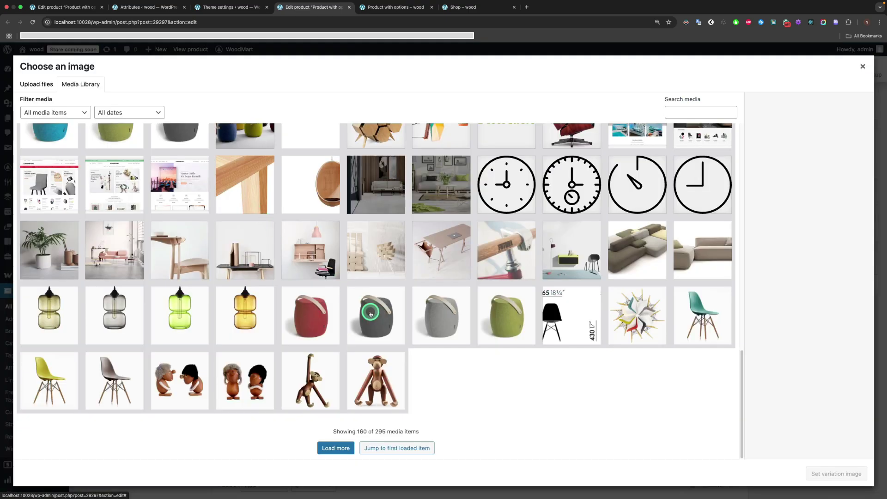
{"action": "left_click", "coordinate": [370, 314]}
{"action": "left_click", "coordinate": [827, 473]}
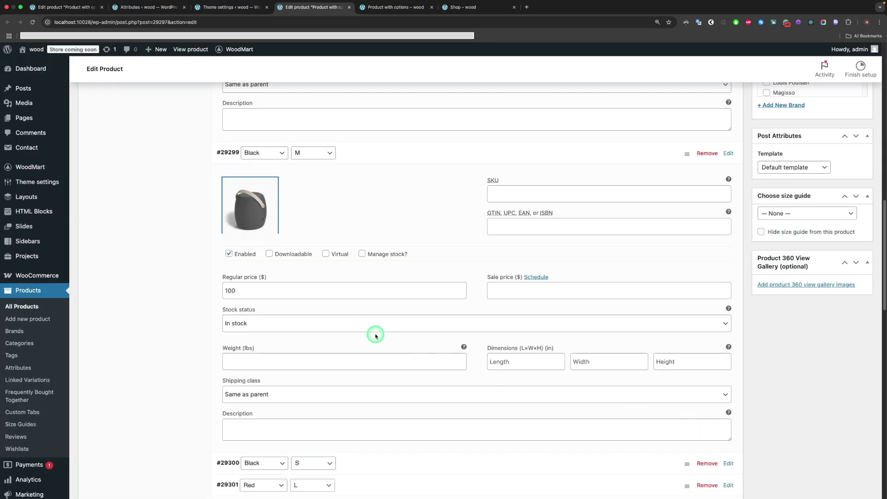
Set the grey stool photo as the image for variation #29300 Black S
{"action": "scroll", "coordinate": [376, 336], "scroll_direction": "down", "scroll_amount": 6}
{"action": "left_click", "coordinate": [341, 171]}
{"action": "left_click", "coordinate": [268, 204]}
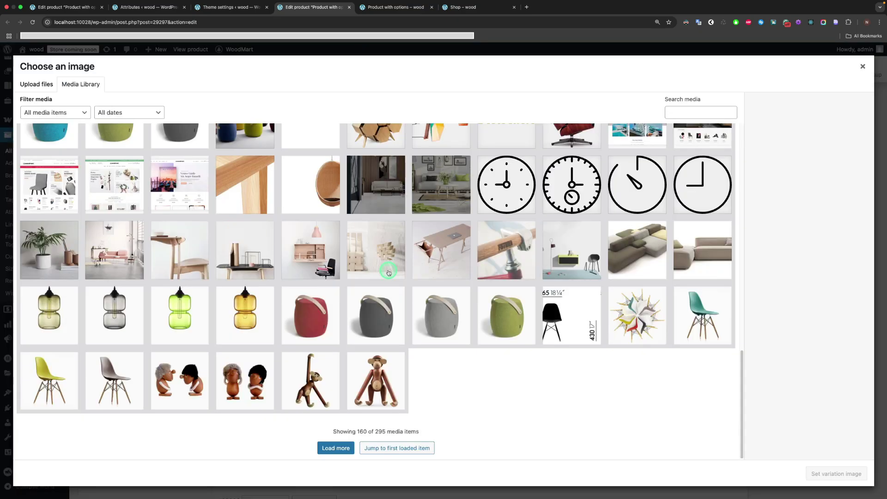
{"action": "left_click", "coordinate": [377, 328]}
{"action": "left_click", "coordinate": [836, 474]}
{"action": "scroll", "coordinate": [376, 317], "scroll_direction": "down", "scroll_amount": 3}
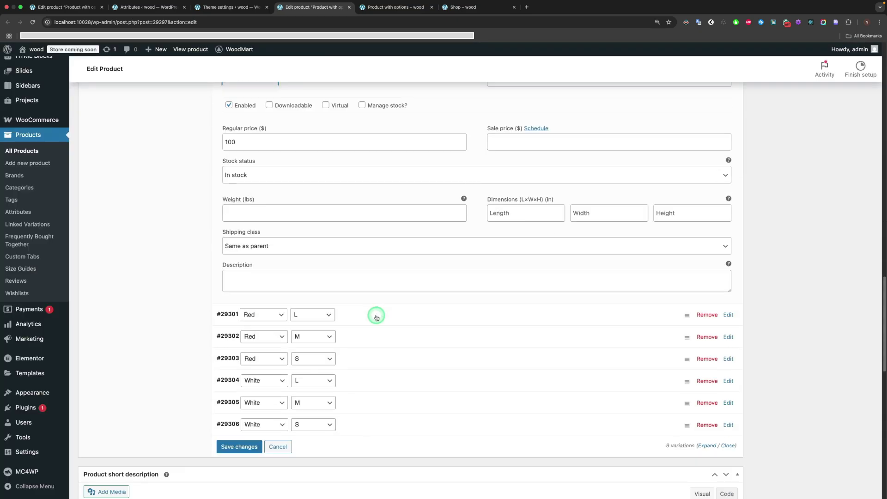
Give variations #29301 Red L and #29302 Red M the red stool photo
{"action": "left_click", "coordinate": [361, 325]}
{"action": "scroll", "coordinate": [324, 300], "scroll_direction": "down", "scroll_amount": 2}
{"action": "left_click", "coordinate": [250, 200]}
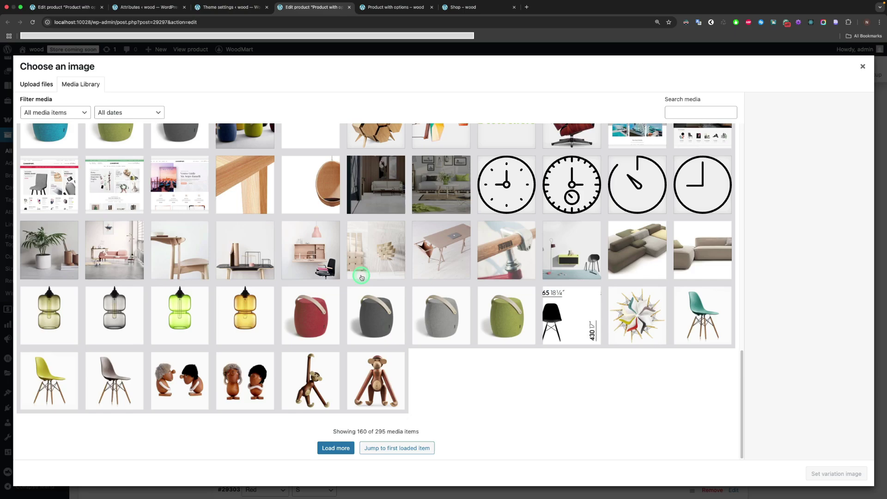
{"action": "left_click", "coordinate": [323, 317]}
{"action": "left_click", "coordinate": [832, 474]}
{"action": "scroll", "coordinate": [339, 303], "scroll_direction": "down", "scroll_amount": 4}
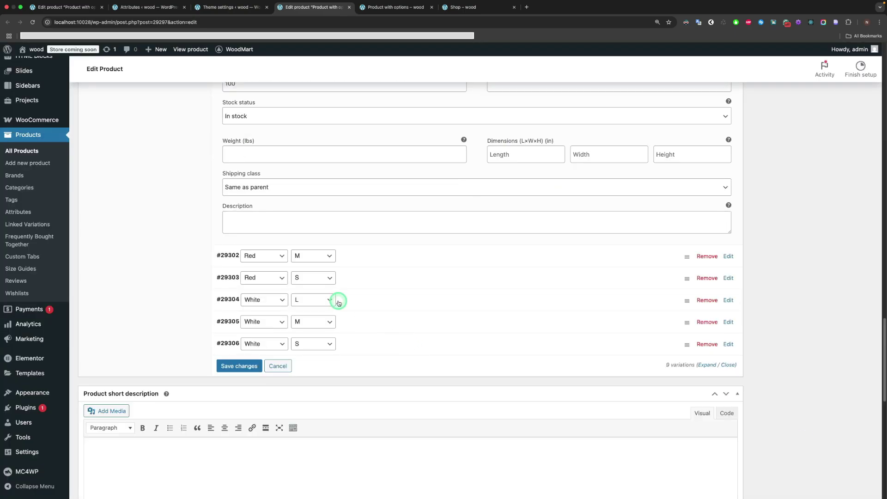
{"action": "left_click", "coordinate": [363, 259]}
{"action": "left_click", "coordinate": [251, 308]}
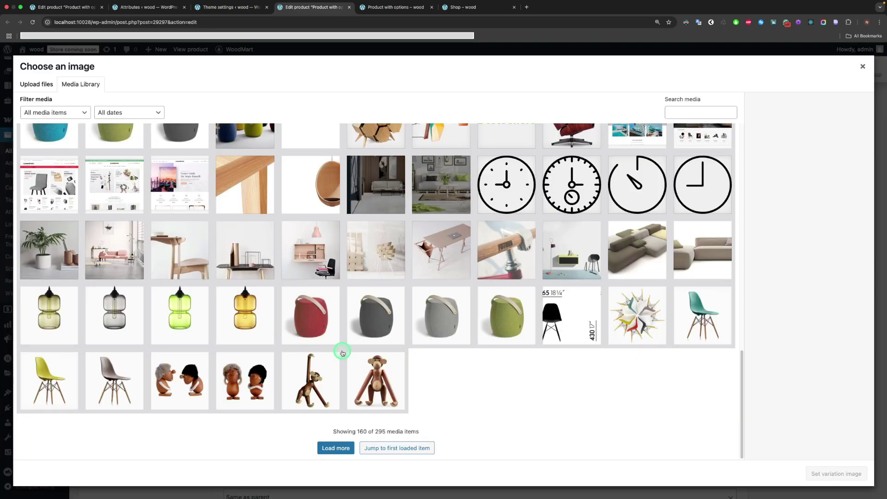
{"action": "left_click", "coordinate": [324, 323]}
{"action": "left_click", "coordinate": [813, 471]}
Give variation #29303 Red S the red stool photo and save the variation changes
{"action": "scroll", "coordinate": [416, 374], "scroll_direction": "down", "scroll_amount": 3}
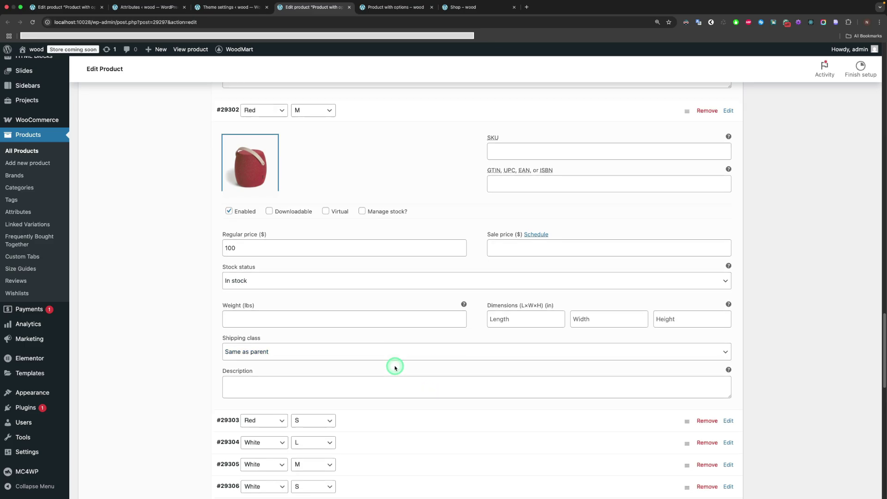
{"action": "scroll", "coordinate": [396, 368], "scroll_direction": "down", "scroll_amount": 3}
{"action": "left_click", "coordinate": [356, 310]}
{"action": "left_click", "coordinate": [252, 365]}
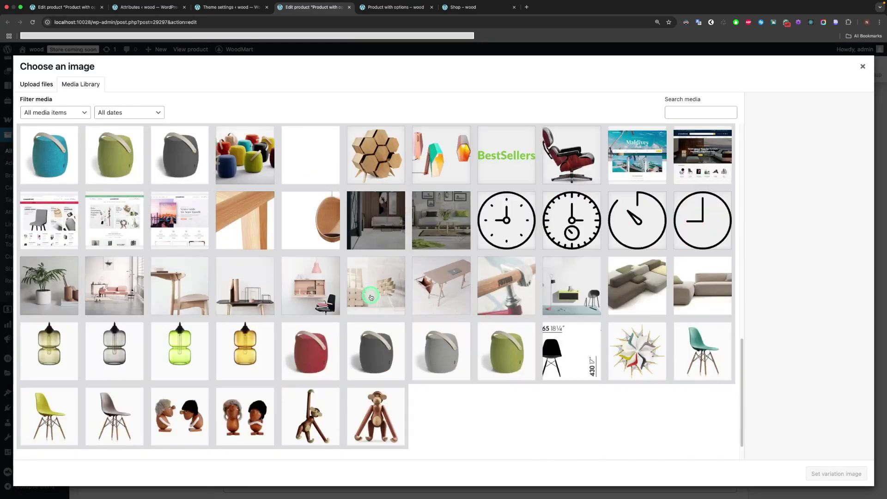
{"action": "left_click", "coordinate": [324, 346]}
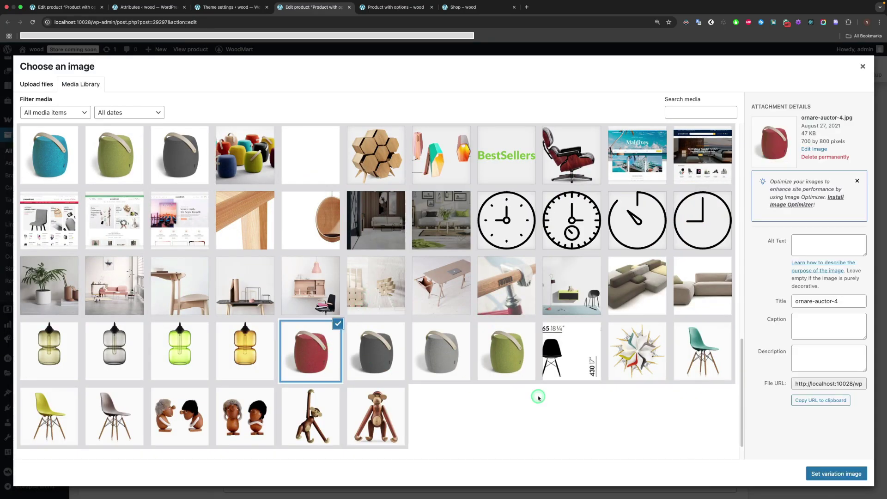
{"action": "left_click", "coordinate": [836, 471]}
{"action": "scroll", "coordinate": [404, 436], "scroll_direction": "down", "scroll_amount": 6}
{"action": "left_click", "coordinate": [230, 375]}
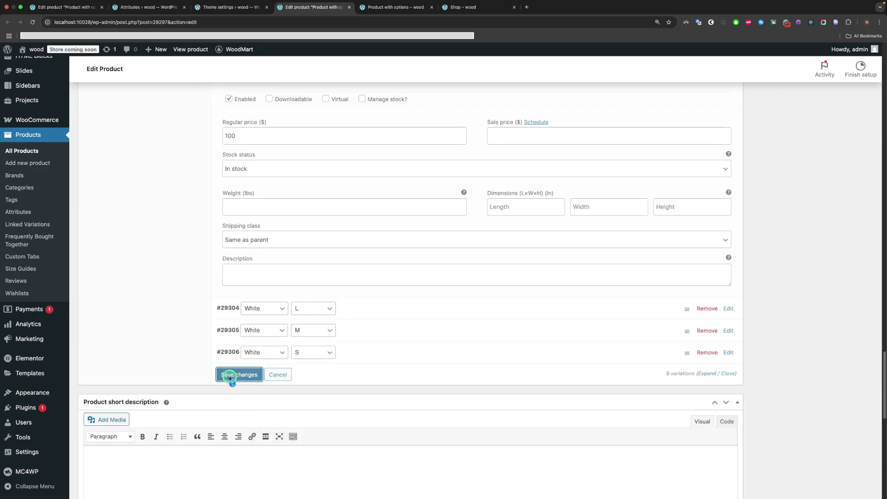
Update the product, then reload its storefront page and expand all colour and size swatches
{"action": "scroll", "coordinate": [452, 347], "scroll_direction": "up", "scroll_amount": 15}
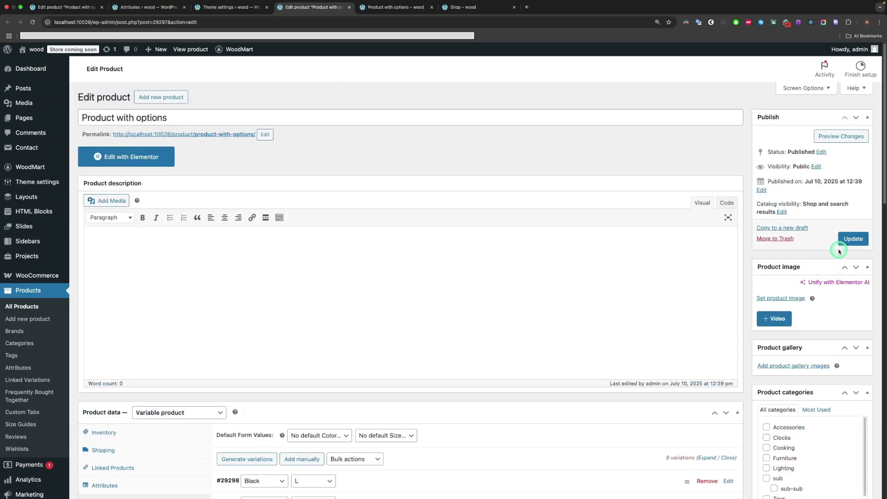
{"action": "left_click", "coordinate": [853, 239]}
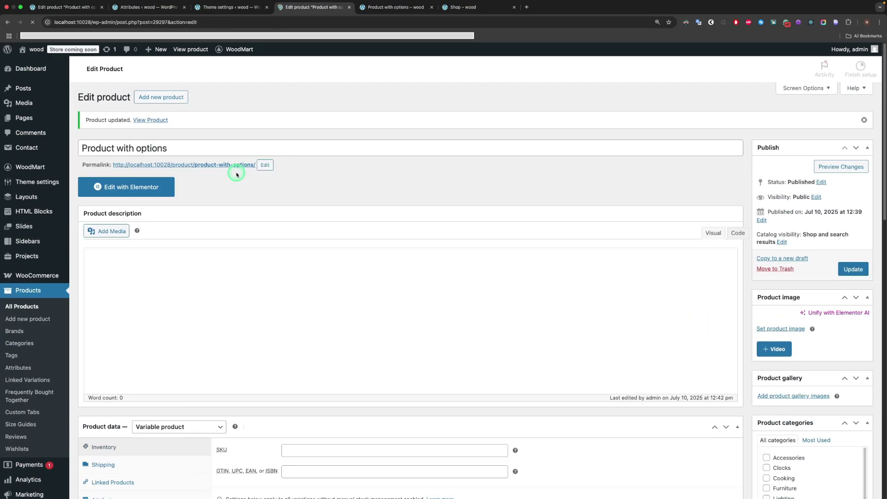
{"action": "key", "text": "ctrl+Tab"}
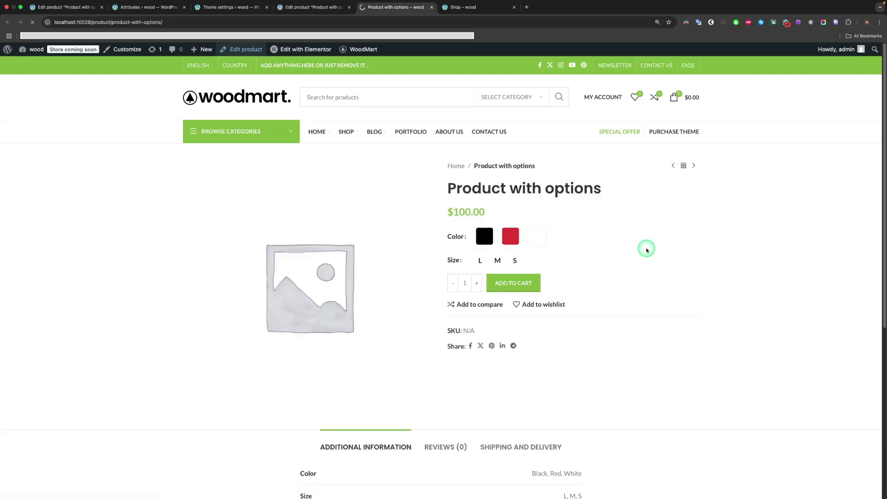
{"action": "key", "text": "super+r"}
{"action": "left_click", "coordinate": [504, 237]}
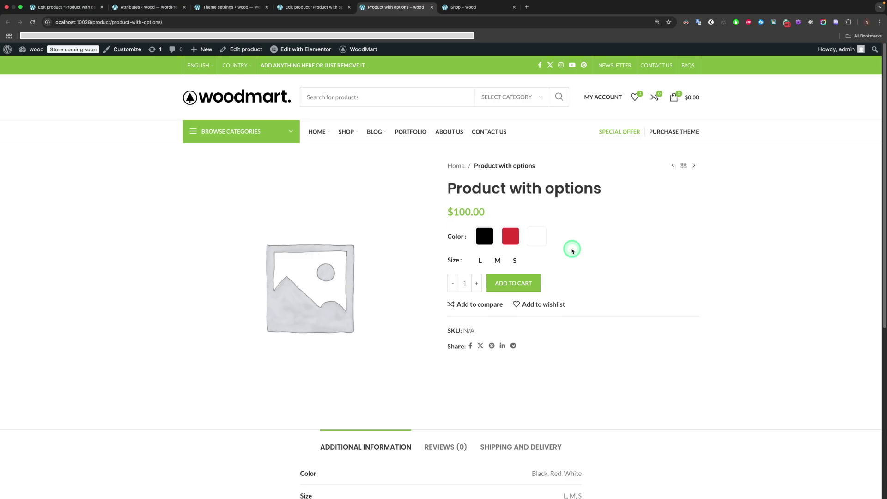
Open the Color attribute's White, Red and Black terms in separate tabs
{"action": "left_click", "coordinate": [314, 13]}
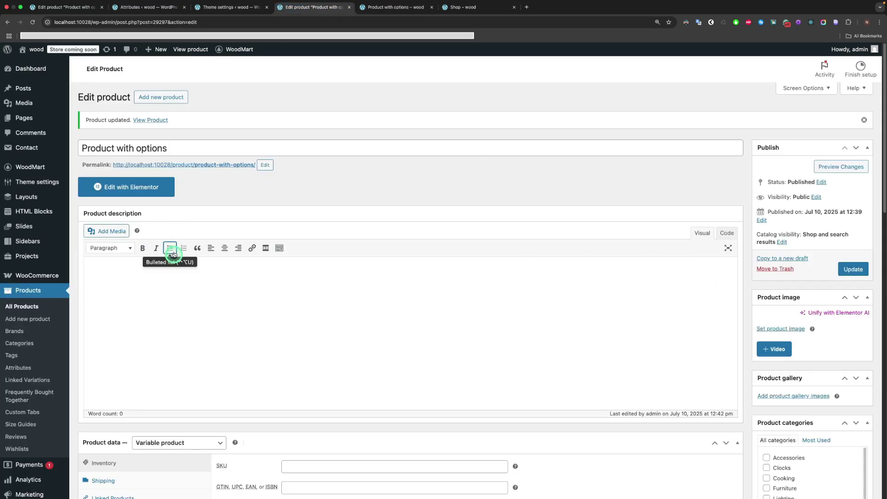
{"action": "left_click", "coordinate": [21, 368], "text": "super"}
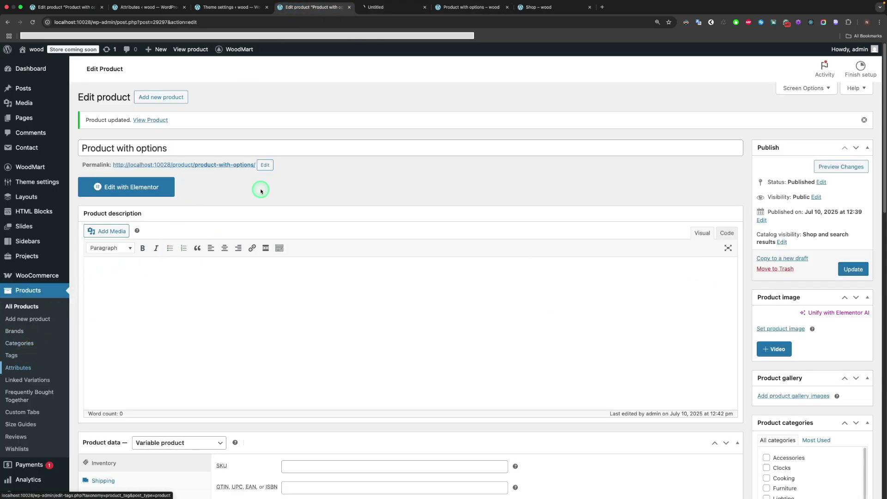
{"action": "left_click", "coordinate": [393, 7]}
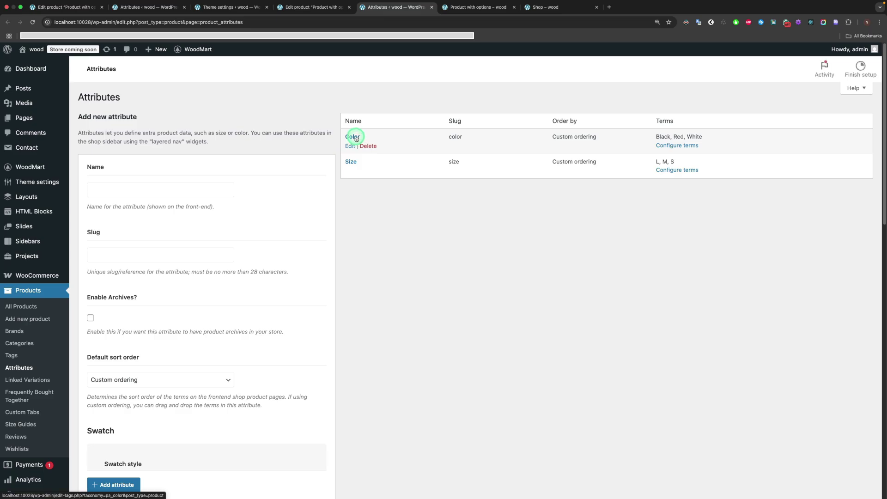
{"action": "left_click", "coordinate": [675, 147]}
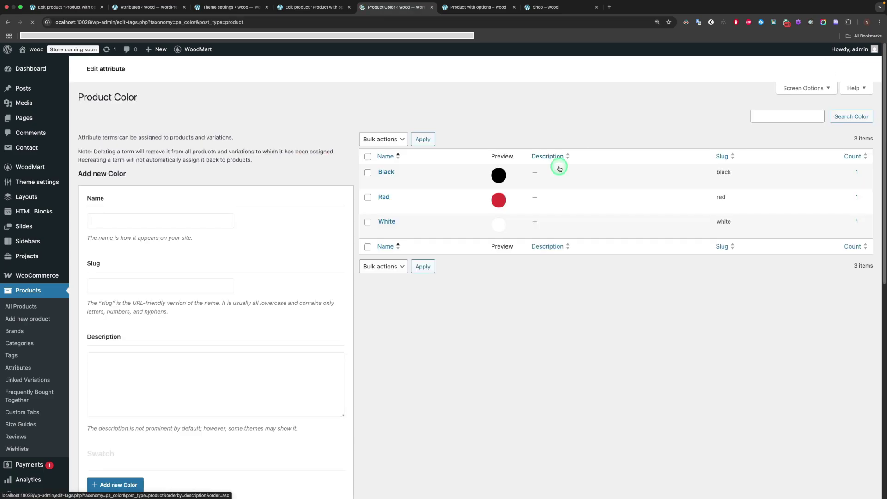
{"action": "left_click", "coordinate": [387, 221], "text": "super"}
{"action": "left_click", "coordinate": [381, 196], "text": "super"}
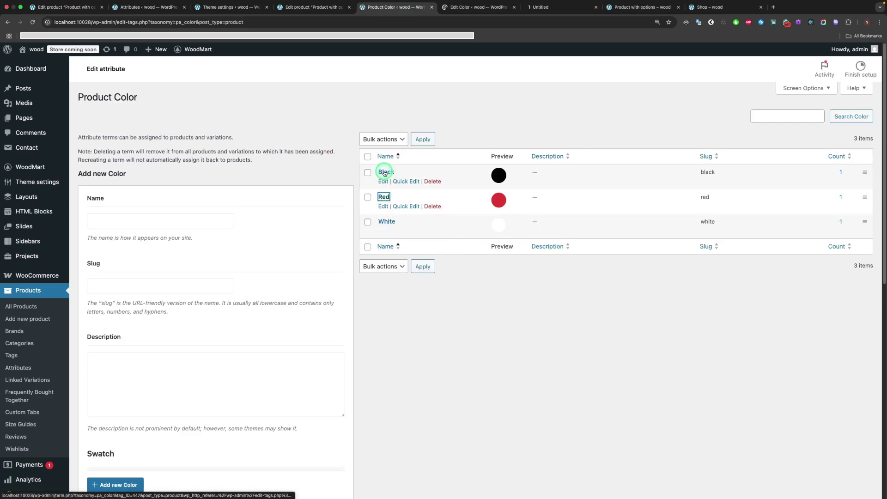
{"action": "left_click", "coordinate": [387, 172], "text": "super"}
Switch the White colour term to a text swatch and save it
{"action": "key", "text": "ctrl+Tab"}
{"action": "scroll", "coordinate": [448, 277], "scroll_direction": "down", "scroll_amount": 6}
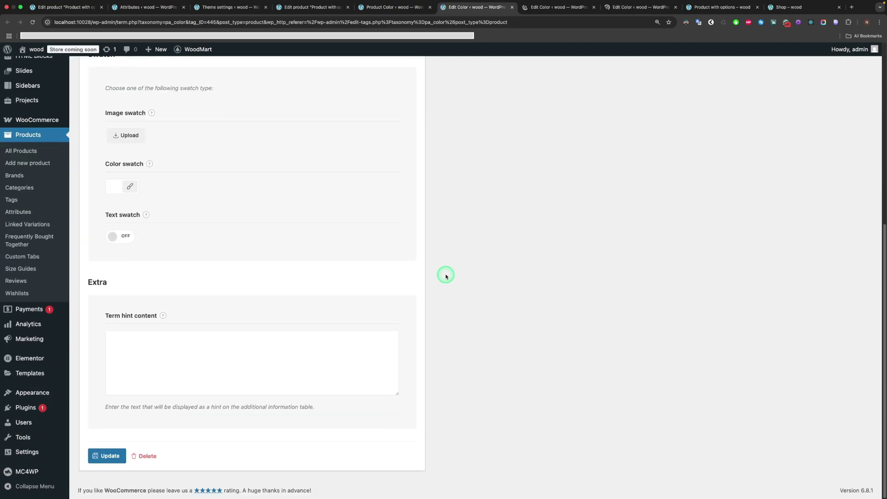
{"action": "left_click", "coordinate": [118, 185]}
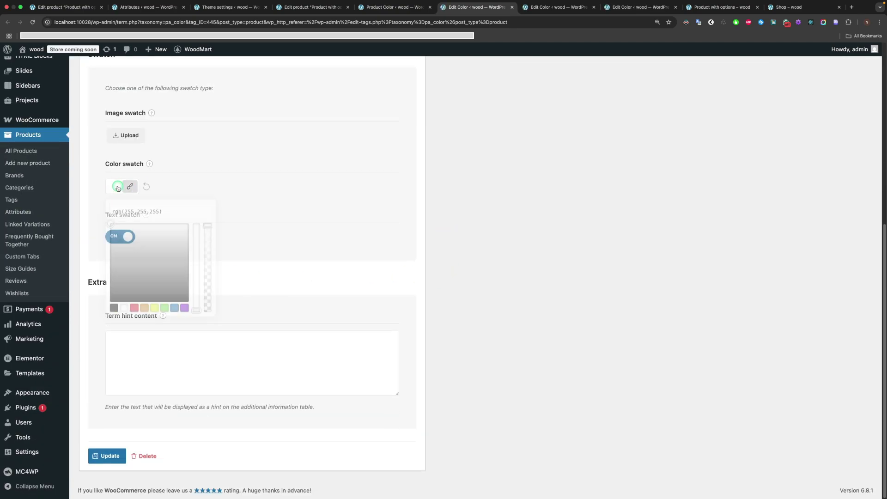
{"action": "left_click", "coordinate": [142, 187]}
{"action": "left_click", "coordinate": [233, 182]}
{"action": "left_click", "coordinate": [107, 456]}
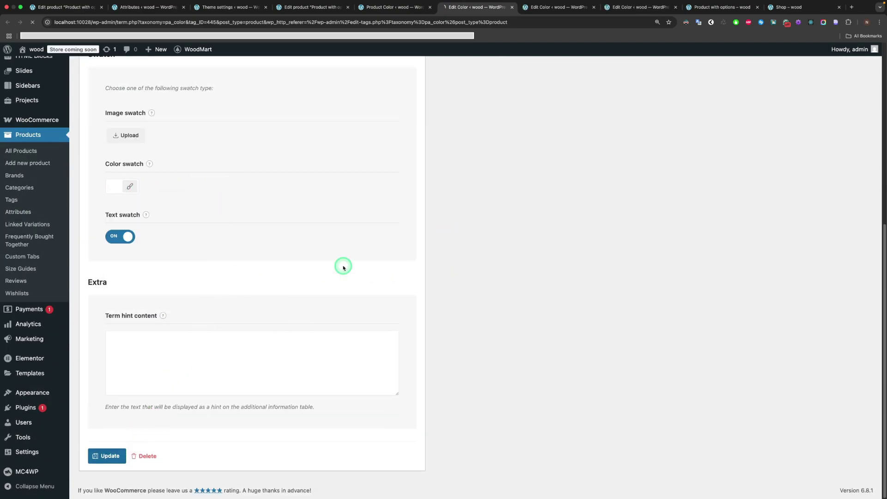
Clear the Red term's colour fill, make it a text swatch, and save
{"action": "key", "text": "ctrl+Tab"}
{"action": "scroll", "coordinate": [254, 264], "scroll_direction": "down", "scroll_amount": 6}
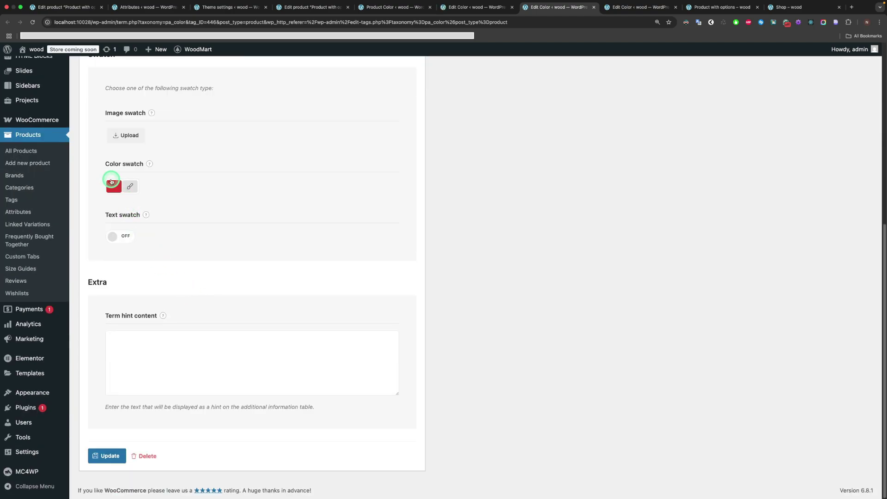
{"action": "left_click", "coordinate": [114, 187]}
{"action": "left_click", "coordinate": [146, 185]}
{"action": "left_click", "coordinate": [136, 215]}
{"action": "left_click", "coordinate": [115, 236]}
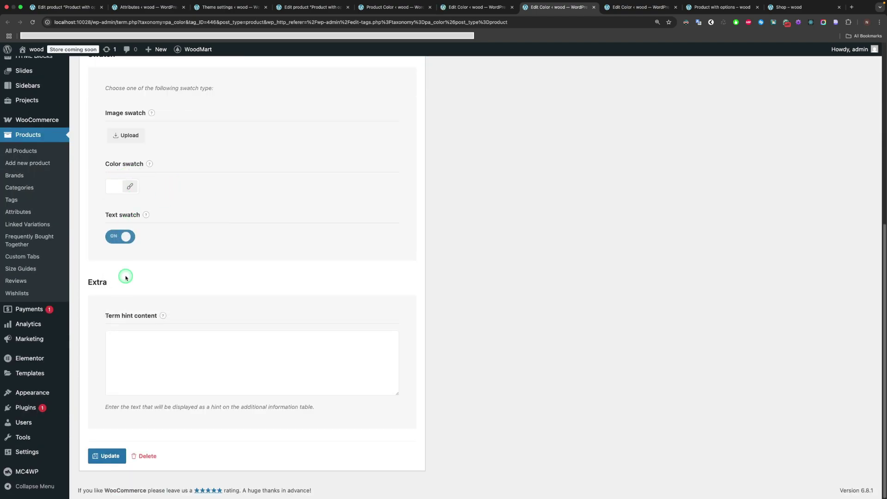
{"action": "left_click", "coordinate": [102, 455]}
Clear the Black term's colour fill, make it a text swatch, save, and return to the storefront page
{"action": "key", "text": "ctrl+Tab"}
{"action": "scroll", "coordinate": [174, 293], "scroll_direction": "down", "scroll_amount": 4}
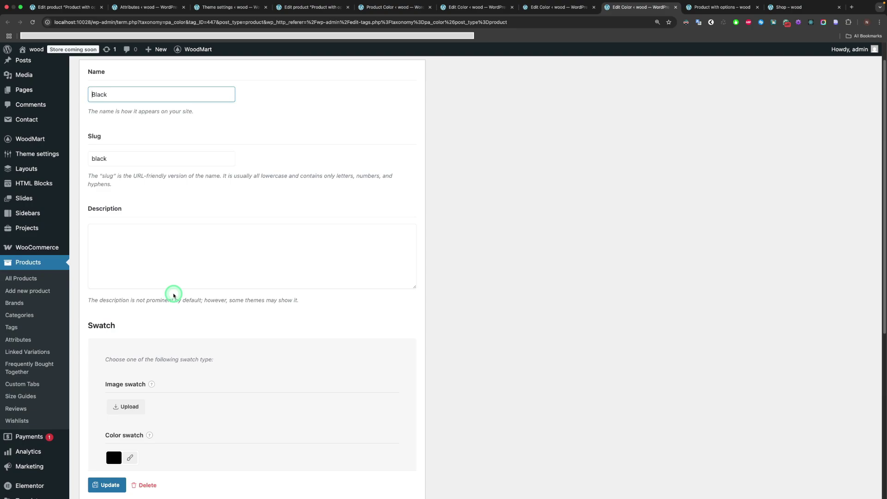
{"action": "left_click", "coordinate": [115, 382]}
{"action": "left_click", "coordinate": [155, 387]}
{"action": "left_click", "coordinate": [172, 373]}
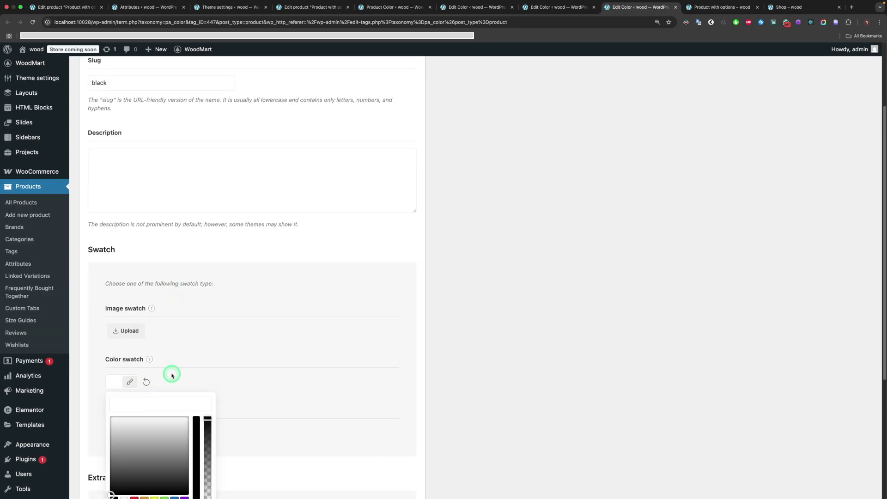
{"action": "scroll", "coordinate": [207, 354], "scroll_direction": "down", "scroll_amount": 3}
{"action": "left_click", "coordinate": [115, 307]}
{"action": "scroll", "coordinate": [173, 360], "scroll_direction": "down", "scroll_amount": 2}
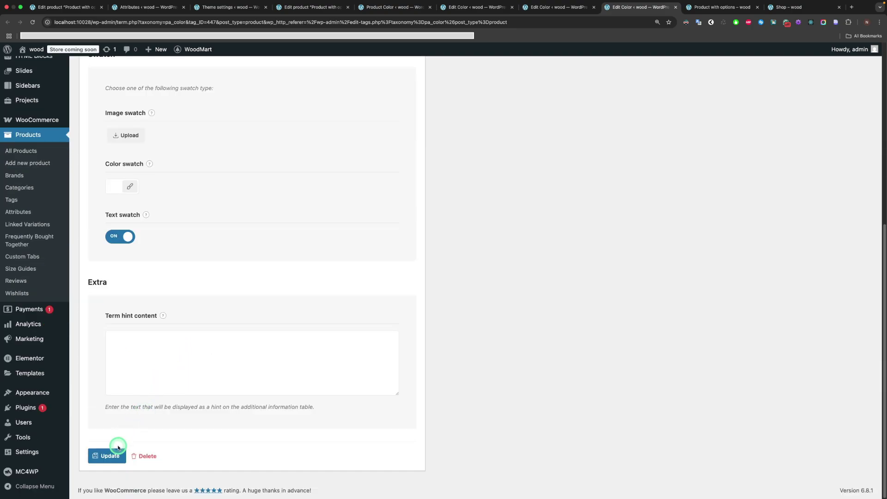
{"action": "left_click", "coordinate": [117, 453]}
{"action": "key", "text": "ctrl+shift+Tab"}
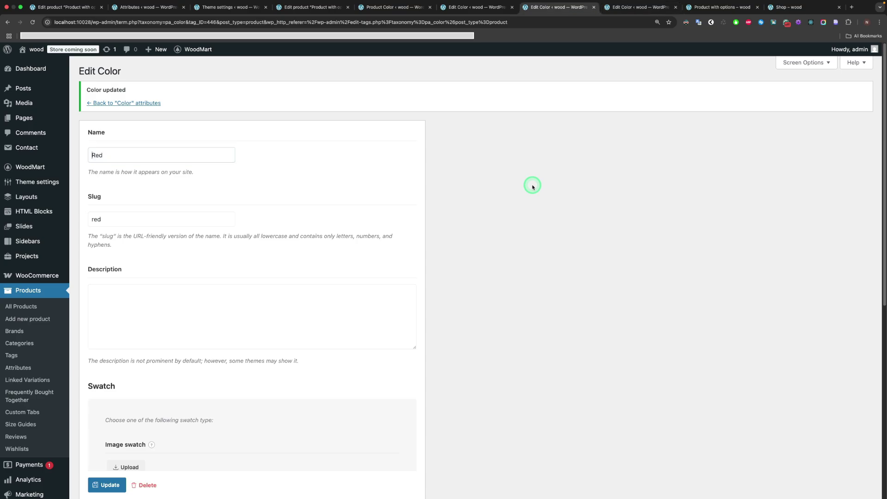
{"action": "key", "text": "ctrl+Tab"}
{"action": "key", "text": "ctrl+Tab"}
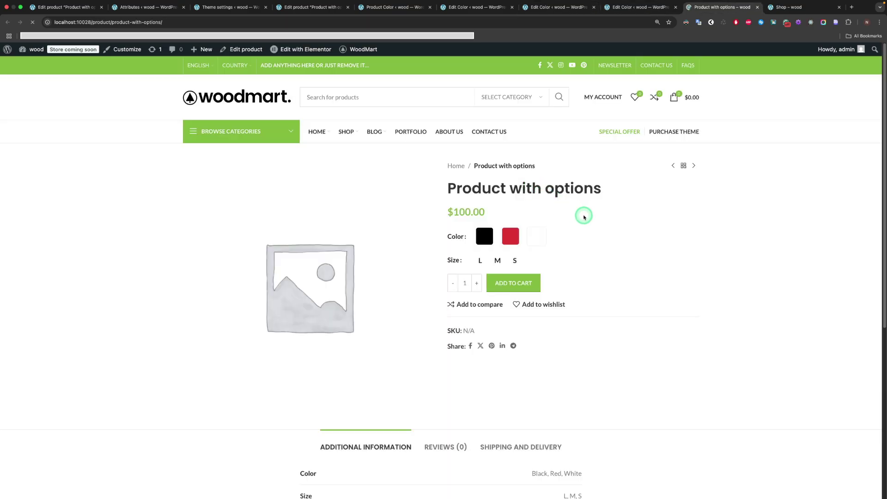
Expand all swatches on the storefront page, then close the four leftover colour-term tabs
{"action": "left_click", "coordinate": [508, 240]}
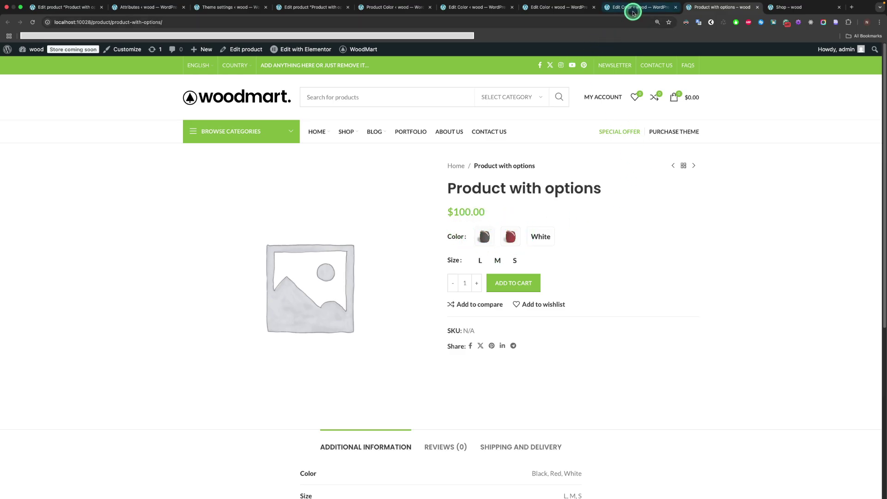
{"action": "left_click", "coordinate": [375, 13]}
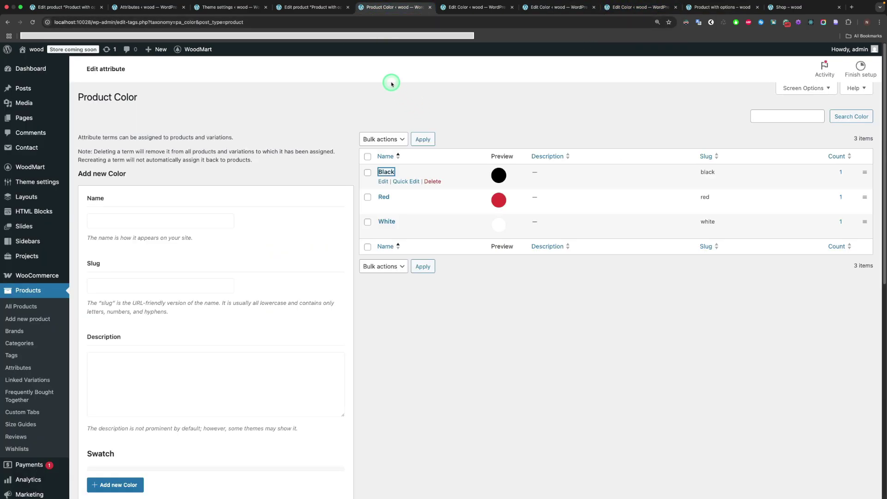
{"action": "left_click", "coordinate": [336, 7]}
{"action": "left_click", "coordinate": [430, 7]}
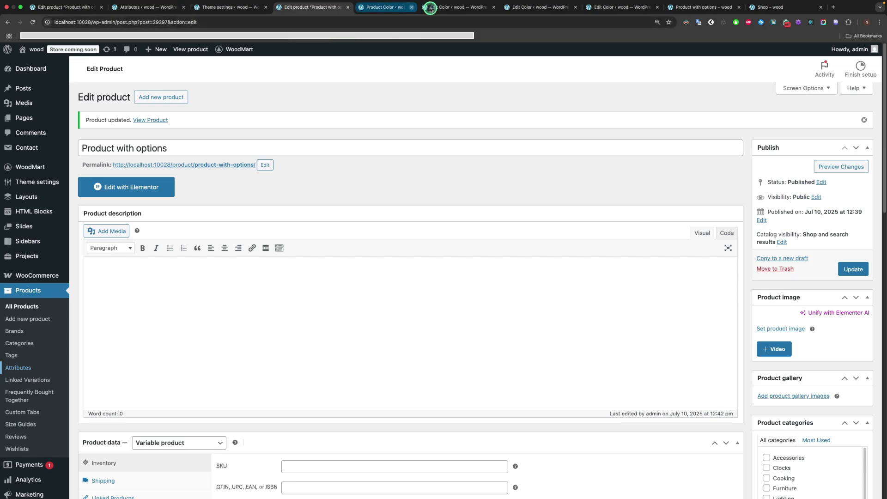
{"action": "left_click", "coordinate": [430, 7]}
{"action": "left_click", "coordinate": [429, 7]}
{"action": "left_click", "coordinate": [430, 8]}
{"action": "left_click", "coordinate": [430, 8]}
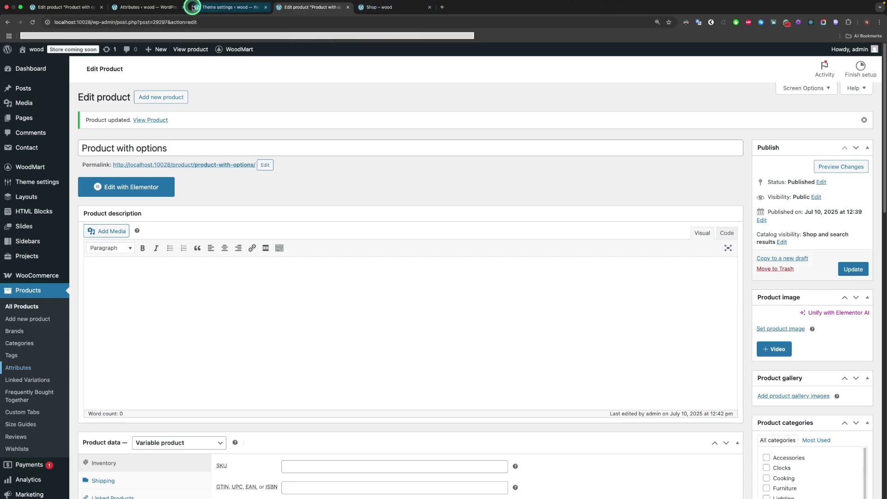
Turn on 'Show selected option name on desktop and tablet' in WoodMart Variable products settings and save
{"action": "left_click", "coordinate": [231, 8]}
{"action": "scroll", "coordinate": [329, 312], "scroll_direction": "down", "scroll_amount": 3}
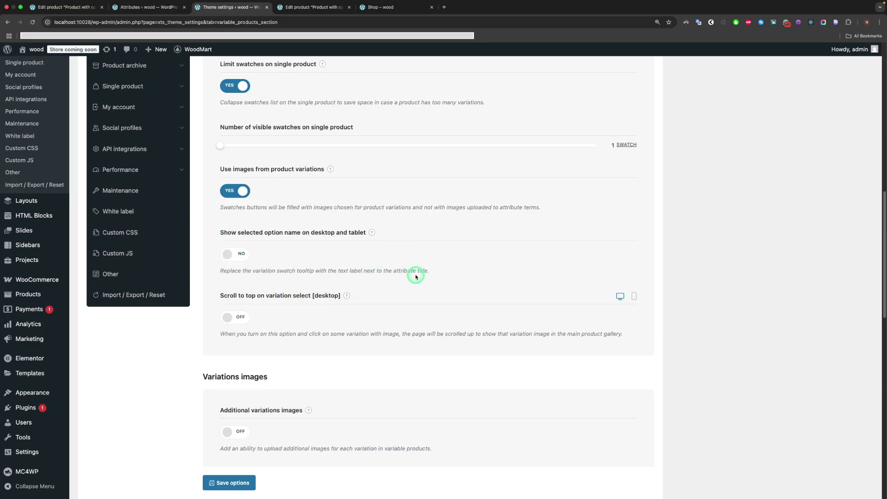
{"action": "left_click", "coordinate": [235, 257]}
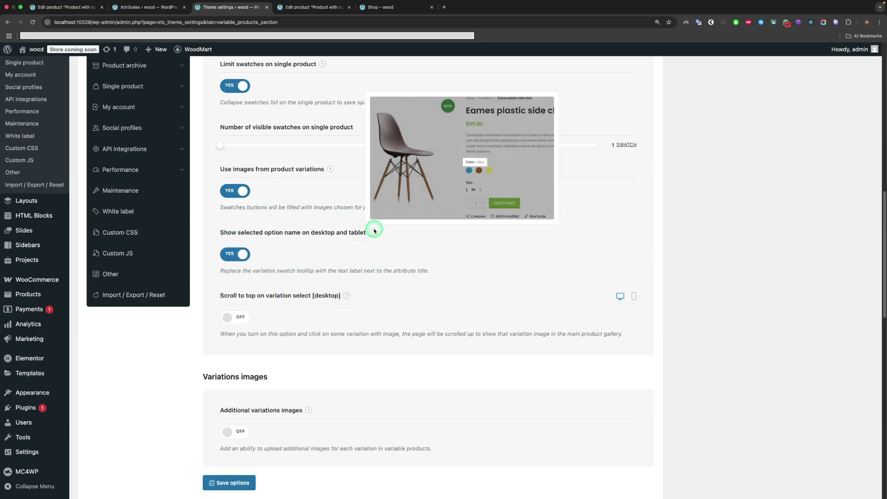
{"action": "left_click", "coordinate": [231, 483]}
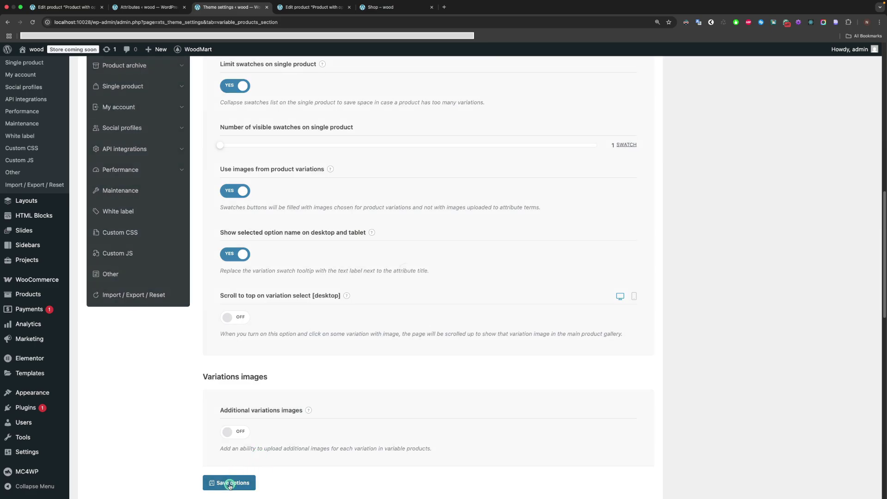
{"action": "left_click", "coordinate": [324, 7]}
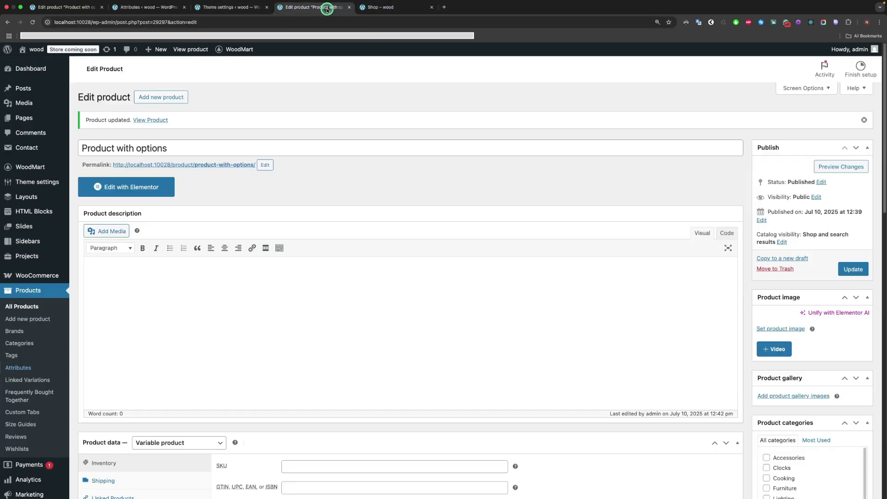
Open the storefront page and select the Black colour with size M
{"action": "left_click", "coordinate": [199, 165]}
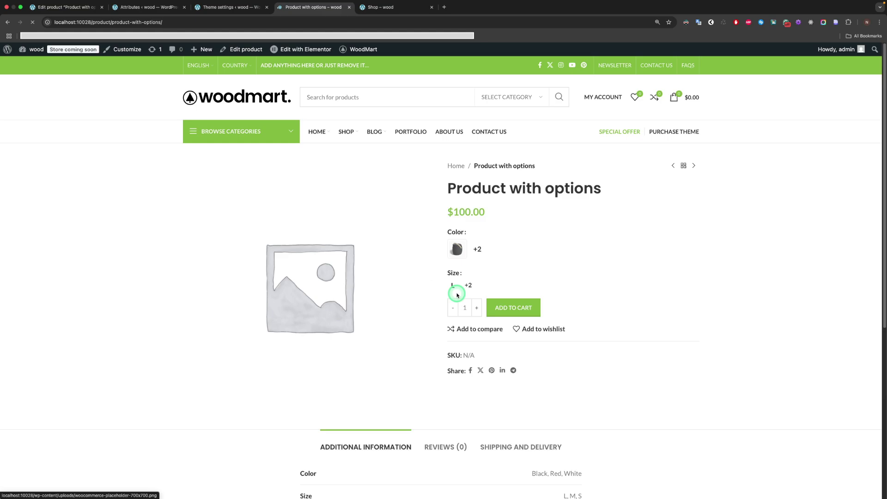
{"action": "left_click", "coordinate": [476, 248]}
{"action": "left_click", "coordinate": [457, 249]}
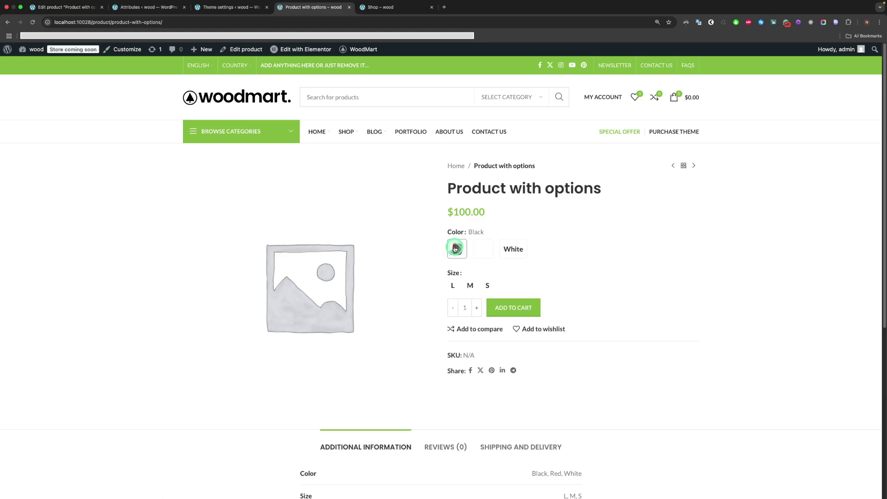
{"action": "left_click", "coordinate": [470, 287]}
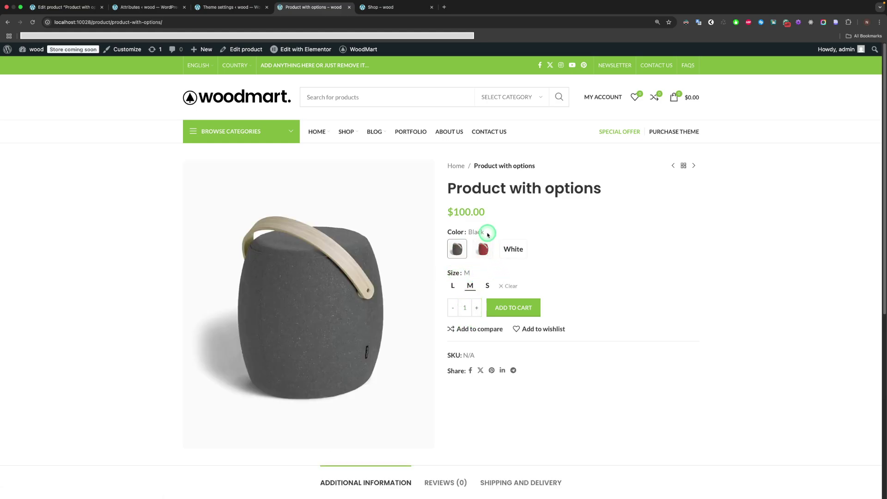
Enable Additional variations images in WoodMart theme settings, save, and reopen the product editor from the storefront
{"action": "key", "text": "ctrl+shift+Tab"}
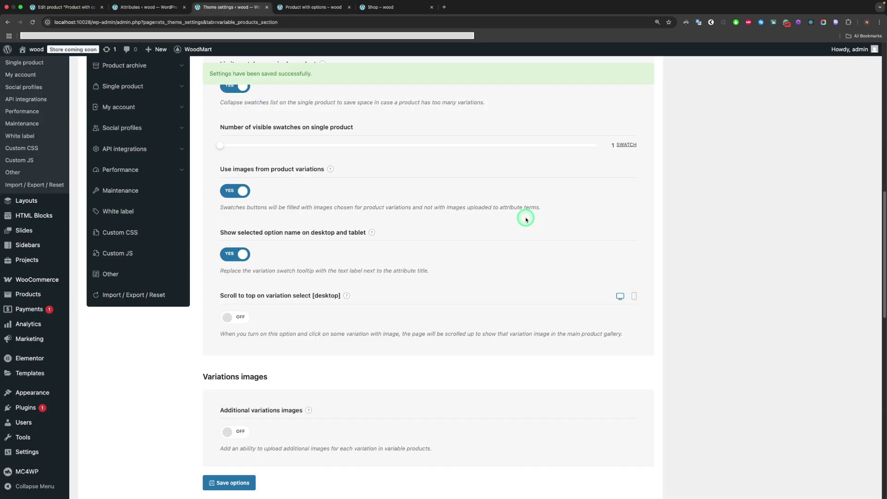
{"action": "scroll", "coordinate": [339, 332], "scroll_direction": "down", "scroll_amount": 2}
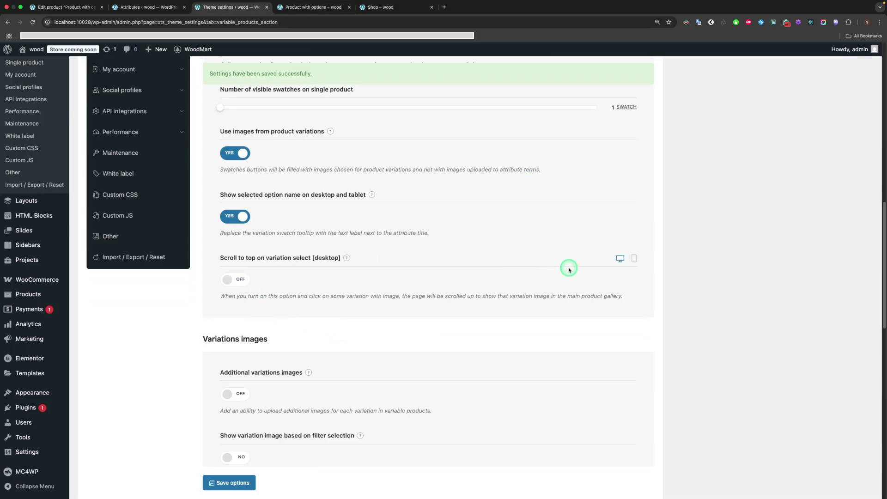
{"action": "mouse_move", "coordinate": [344, 258]}
{"action": "scroll", "coordinate": [348, 304], "scroll_direction": "down", "scroll_amount": 3}
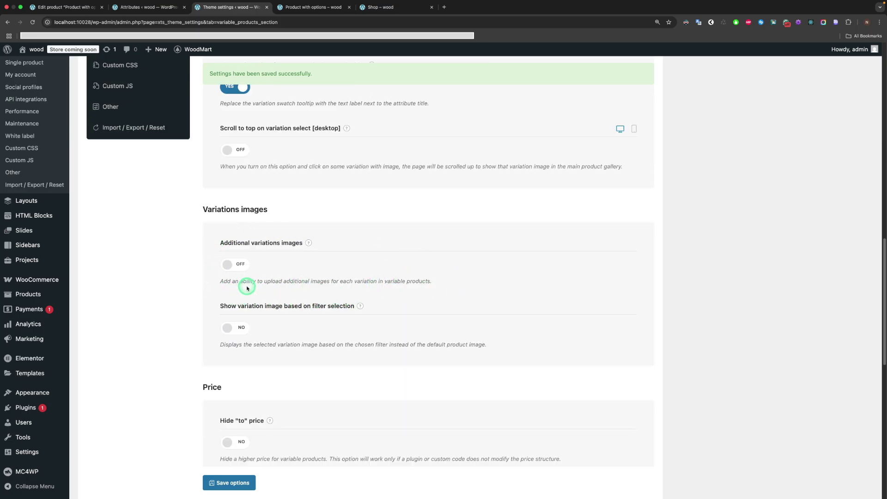
{"action": "left_click", "coordinate": [231, 264]}
{"action": "left_click", "coordinate": [231, 481]}
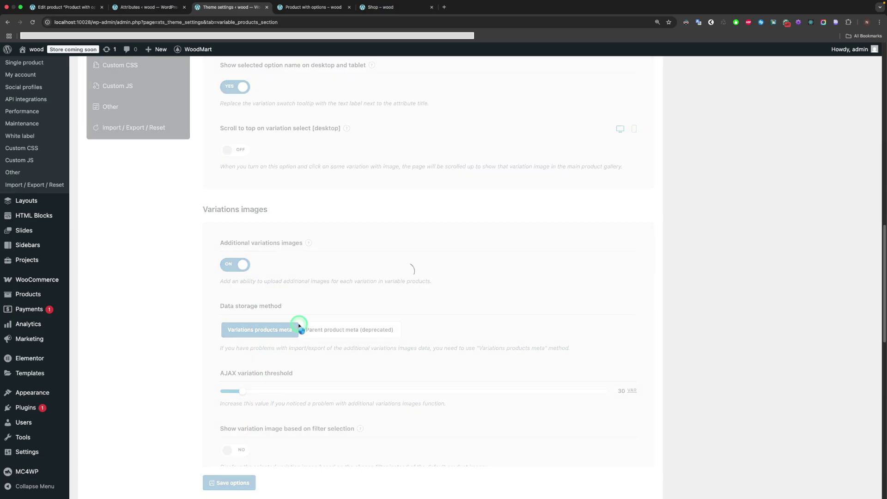
{"action": "key", "text": "ctrl+Tab"}
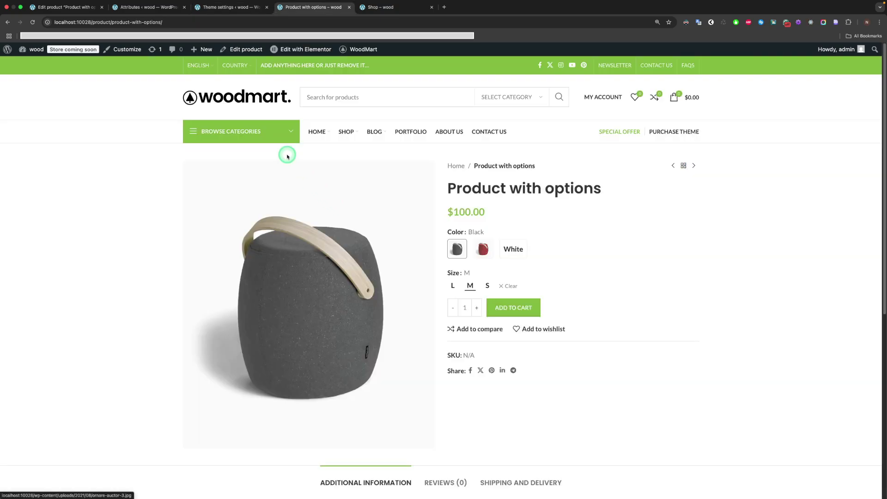
{"action": "left_click", "coordinate": [224, 46], "text": "super"}
Expand the Black L and Black M variations to check their new Variation Image Gallery fields
{"action": "left_click_drag", "start_coordinate": [392, 7], "coordinate": [314, 7]}
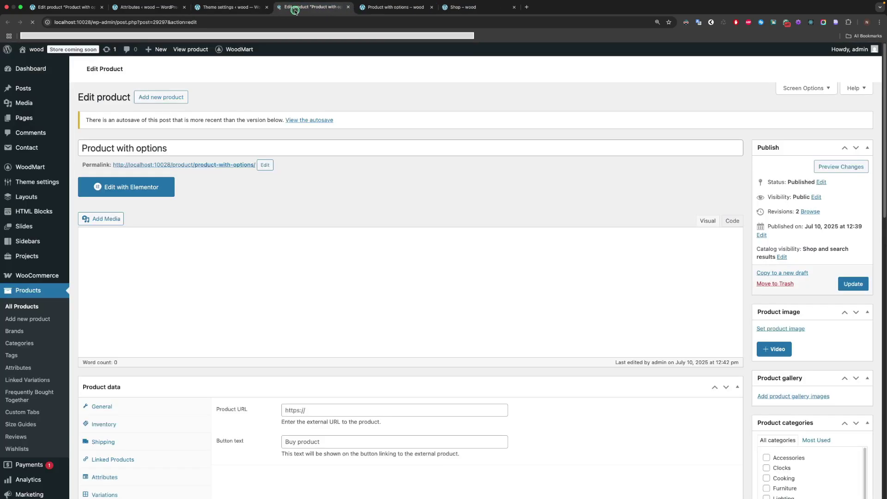
{"action": "scroll", "coordinate": [297, 258], "scroll_direction": "down", "scroll_amount": 5}
{"action": "left_click", "coordinate": [167, 357]}
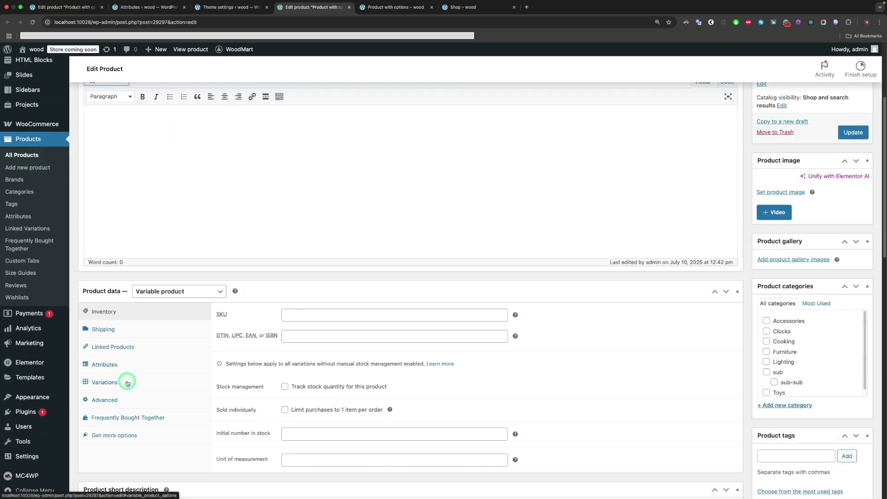
{"action": "scroll", "coordinate": [348, 260], "scroll_direction": "down", "scroll_amount": 3}
{"action": "left_click", "coordinate": [375, 227]}
{"action": "scroll", "coordinate": [380, 225], "scroll_direction": "down", "scroll_amount": 3}
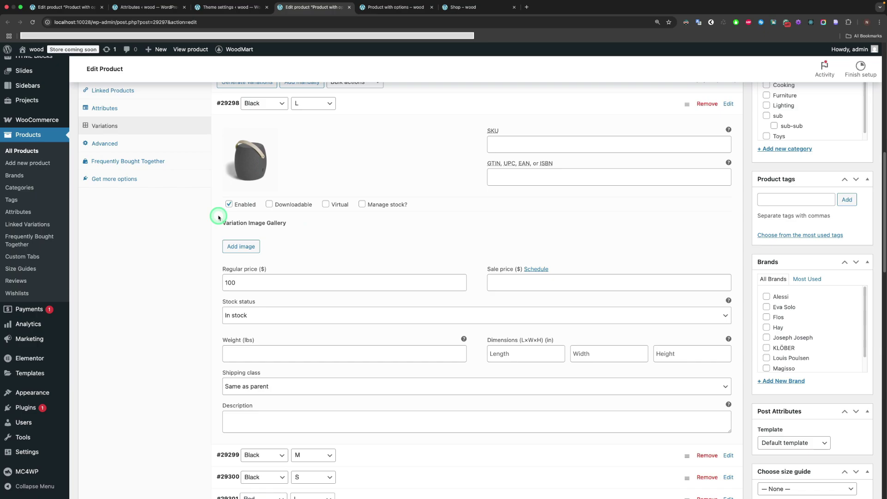
{"action": "scroll", "coordinate": [333, 245], "scroll_direction": "down", "scroll_amount": 4}
{"action": "left_click", "coordinate": [354, 263]}
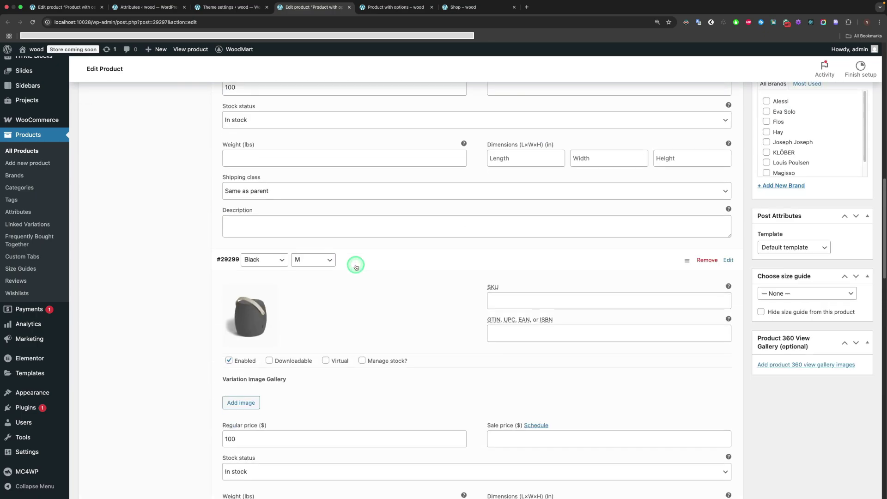
{"action": "scroll", "coordinate": [284, 291], "scroll_direction": "down", "scroll_amount": 3}
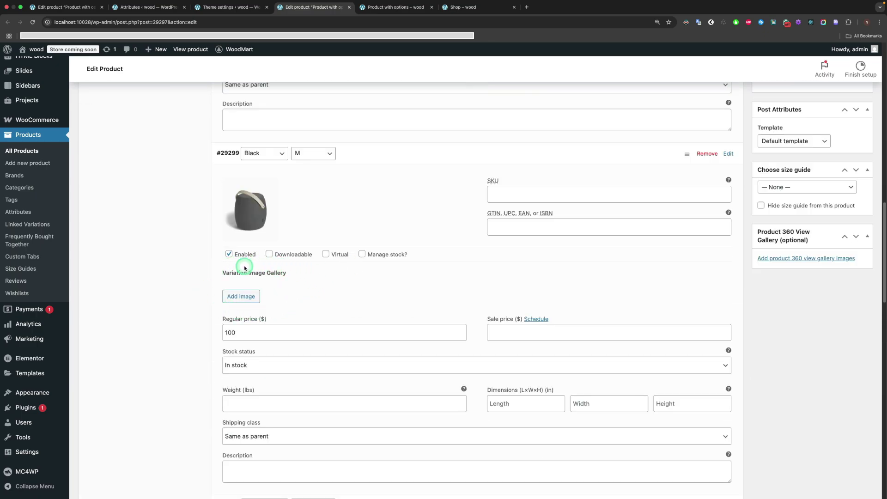
{"action": "left_click", "coordinate": [240, 6]}
{"action": "scroll", "coordinate": [314, 309], "scroll_direction": "down", "scroll_amount": 3}
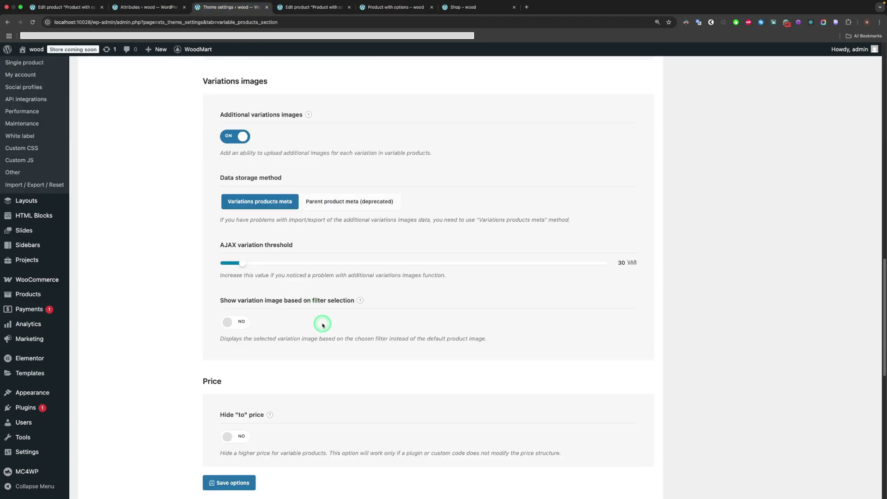
{"action": "mouse_move", "coordinate": [360, 301]}
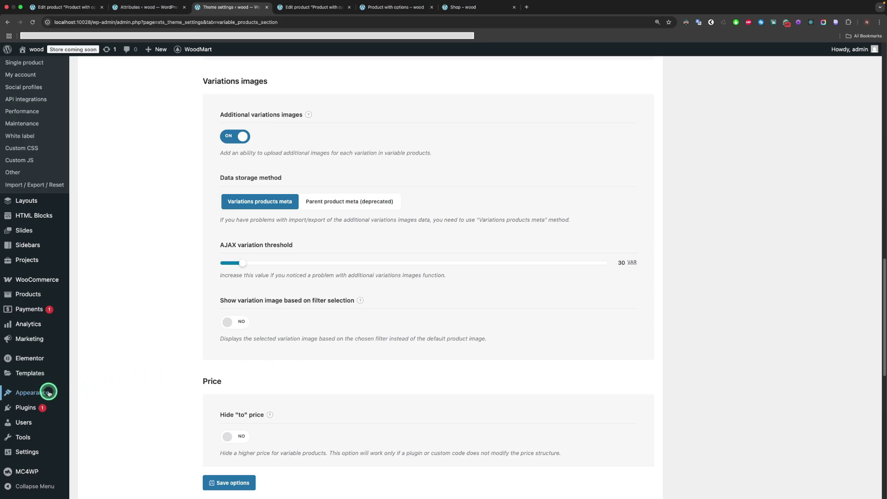
Search the block inserter for 'Layer' and add WOODMART WooCommerce Layered Nav to the Shop page Widget Area
{"action": "mouse_move", "coordinate": [50, 393]}
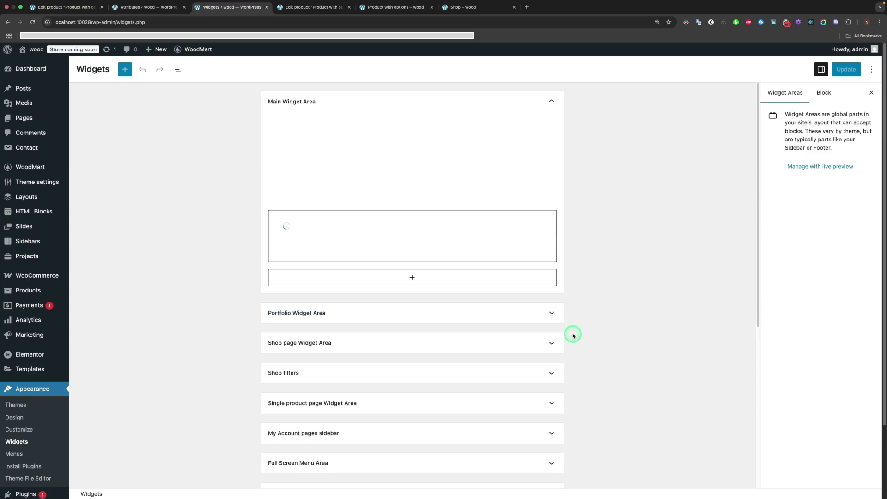
{"action": "scroll", "coordinate": [574, 333], "scroll_direction": "down", "scroll_amount": 5}
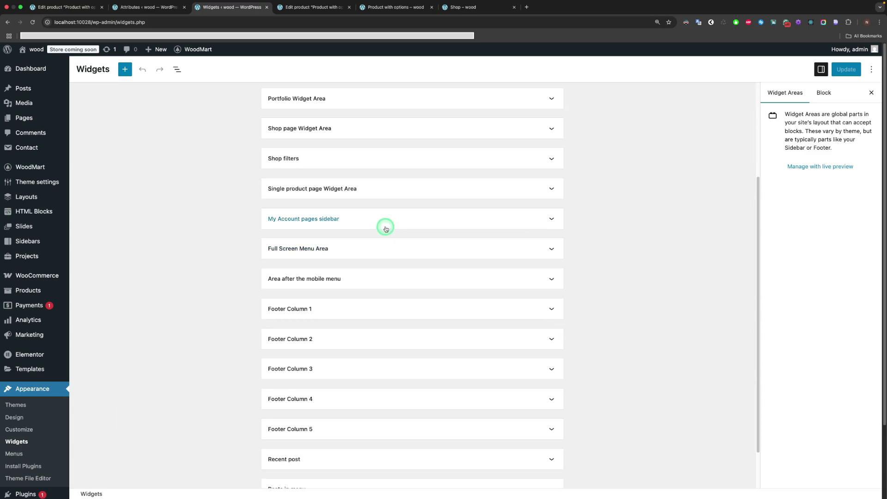
{"action": "scroll", "coordinate": [365, 184], "scroll_direction": "up", "scroll_amount": 1}
{"action": "left_click", "coordinate": [531, 156]}
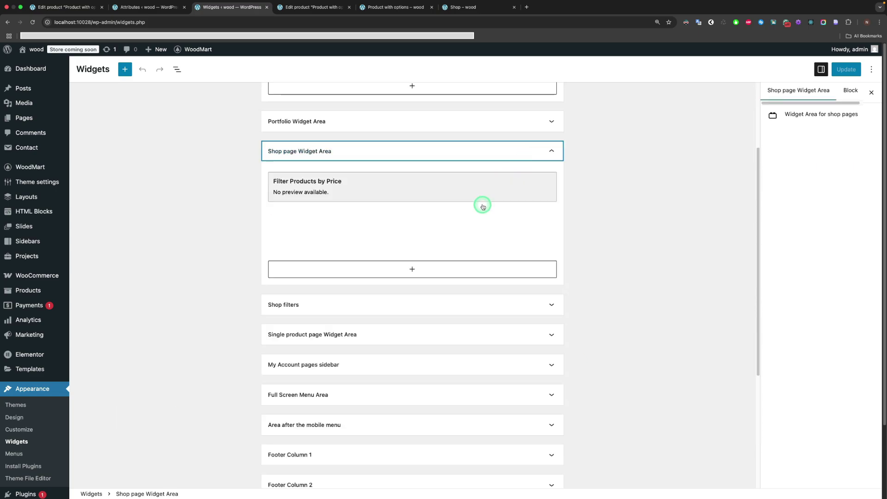
{"action": "left_click", "coordinate": [413, 271]}
{"action": "type", "text": "Laye"}
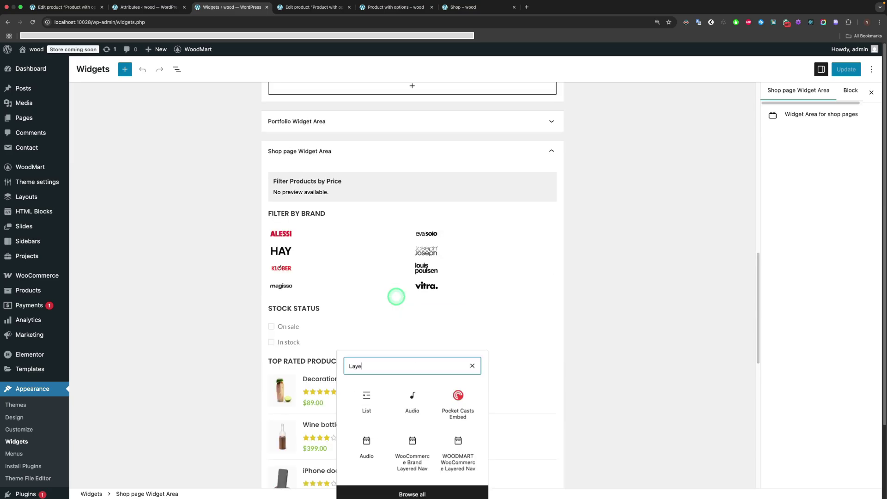
{"action": "key", "text": "BackSpace"}
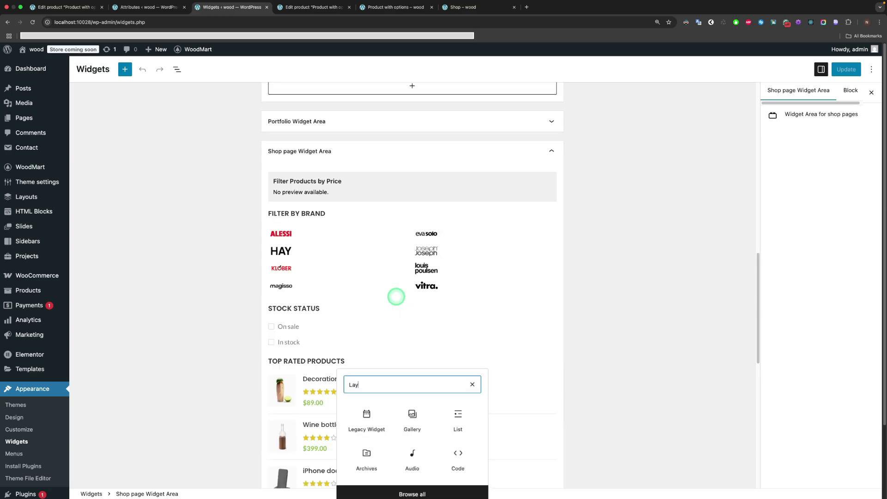
{"action": "type", "text": "a"}
{"action": "key", "text": "BackSpace"}
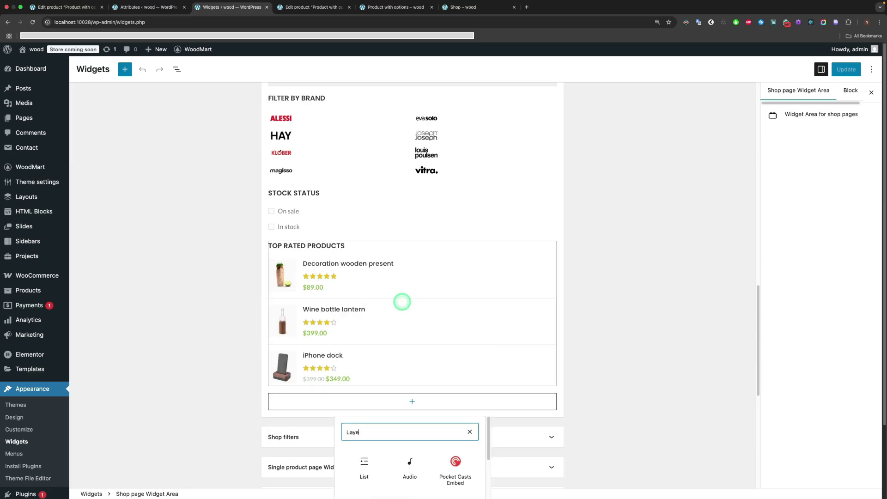
{"action": "type", "text": "ered"}
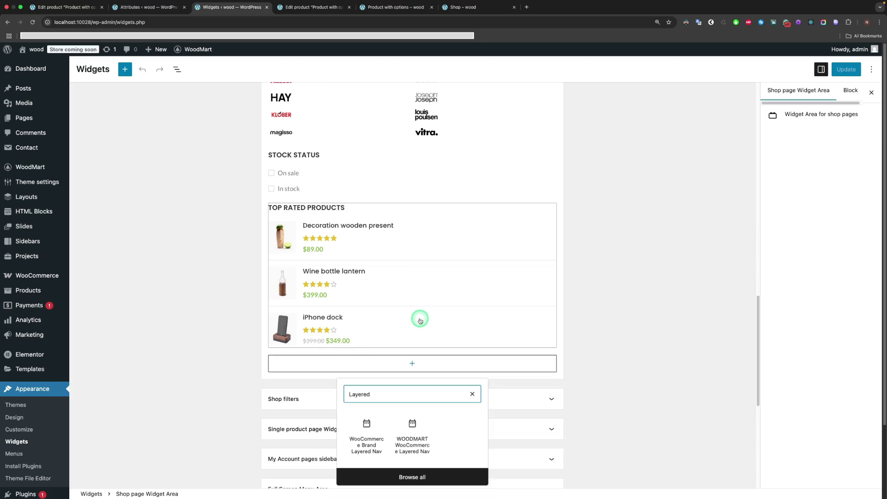
{"action": "left_click", "coordinate": [411, 430]}
{"action": "scroll", "coordinate": [426, 342], "scroll_direction": "down", "scroll_amount": 3}
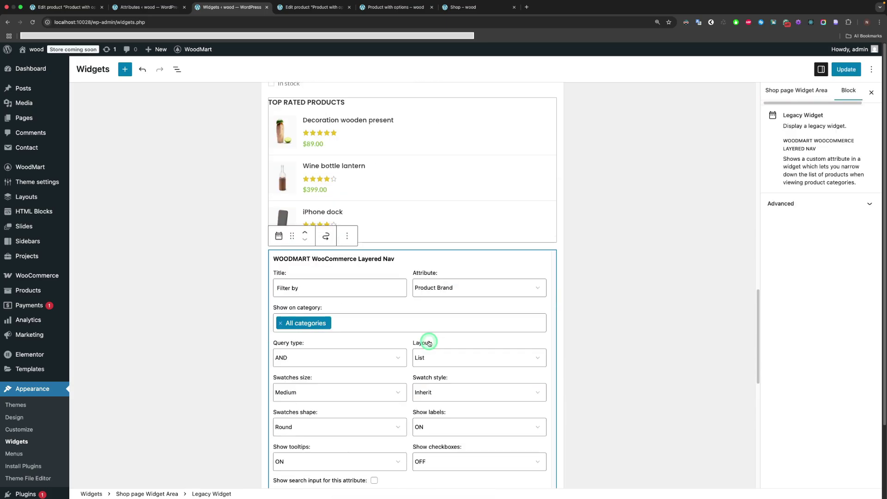
Title the layered-nav widget 'Filter by Color' and set its attribute to Color
{"action": "left_click", "coordinate": [346, 246]}
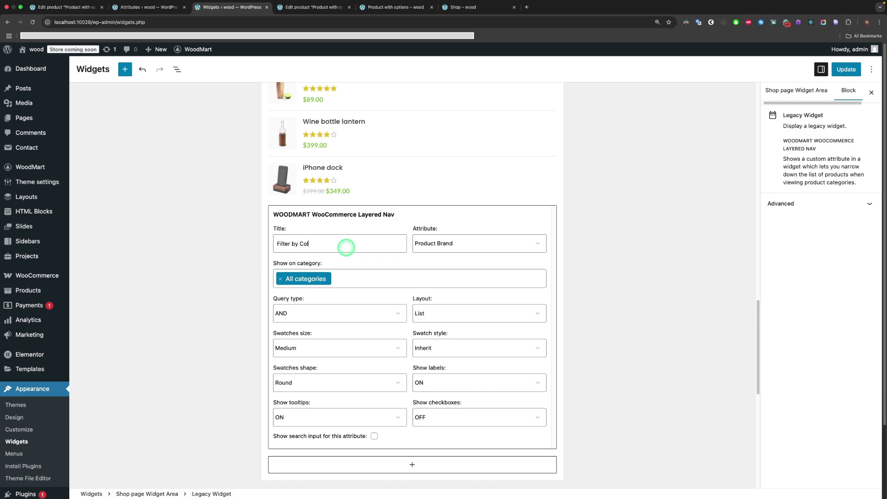
{"action": "left_click", "coordinate": [425, 244]}
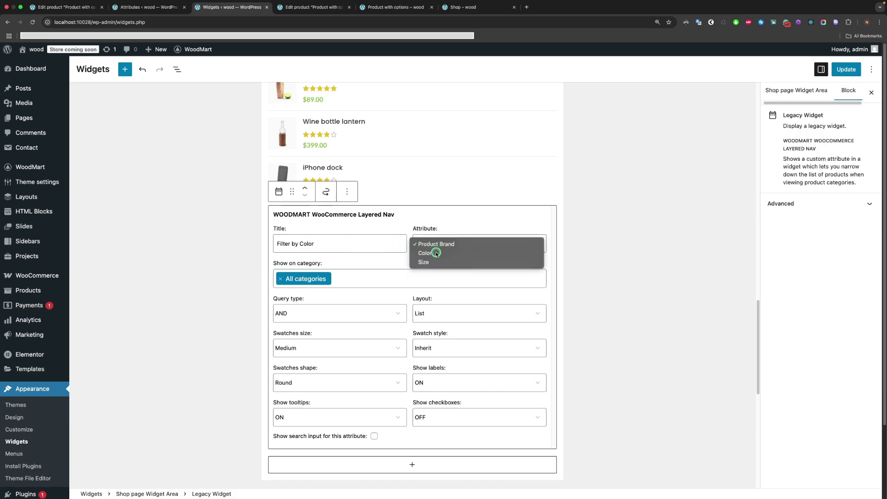
{"action": "left_click", "coordinate": [444, 252]}
{"action": "scroll", "coordinate": [448, 277], "scroll_direction": "down", "scroll_amount": 1}
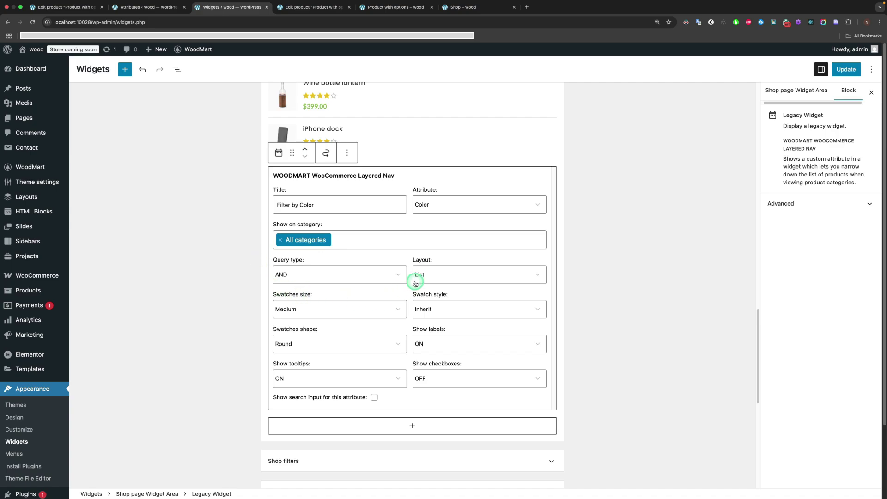
Keep the query type at AND and the layout at List
{"action": "left_click", "coordinate": [346, 274]}
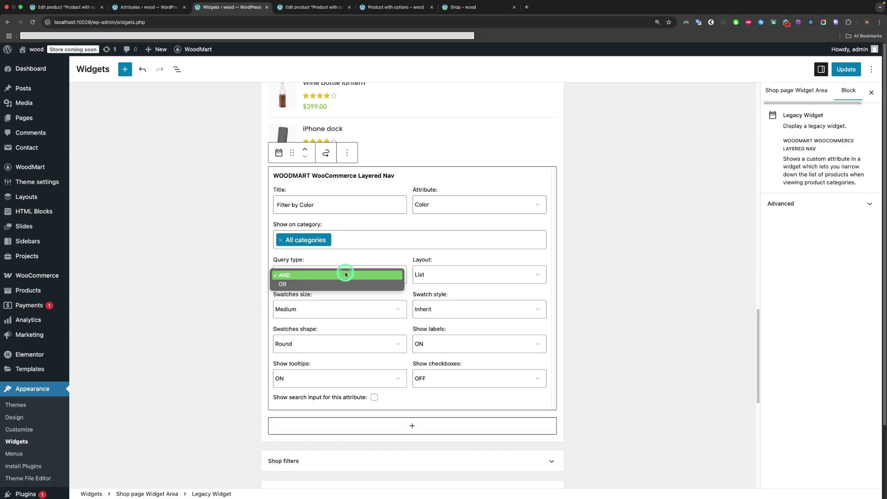
{"action": "left_click", "coordinate": [347, 268]}
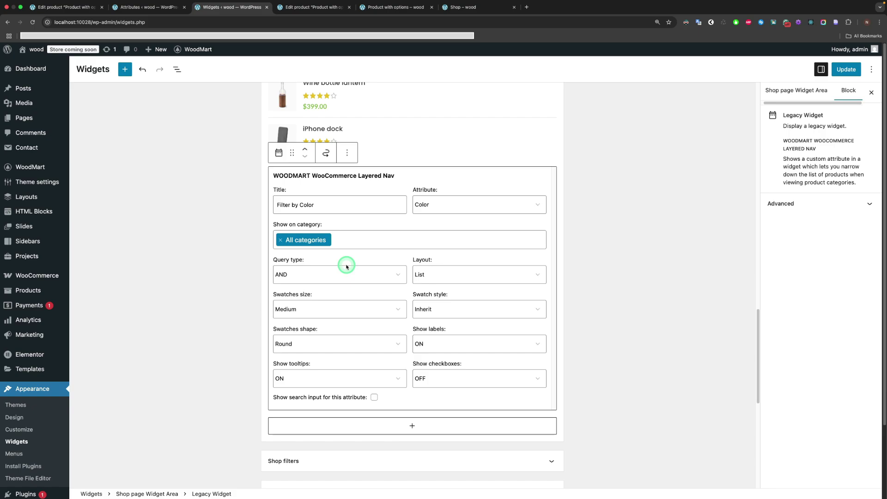
{"action": "left_click", "coordinate": [456, 277]}
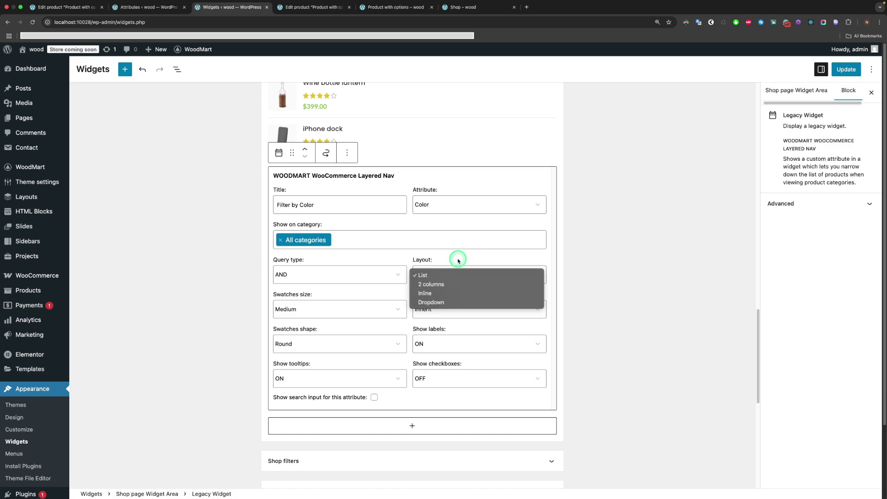
{"action": "left_click", "coordinate": [458, 261]}
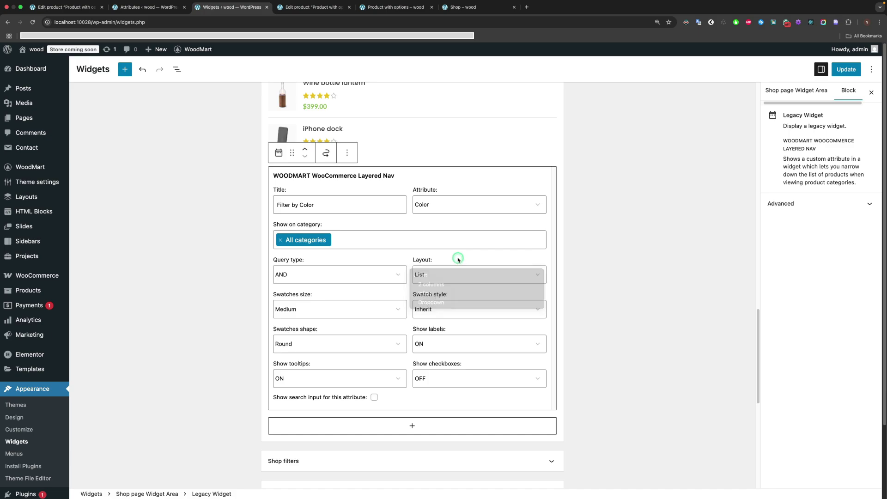
Keep the swatches at Medium size, Inherit style and Round shape
{"action": "left_click", "coordinate": [354, 309]}
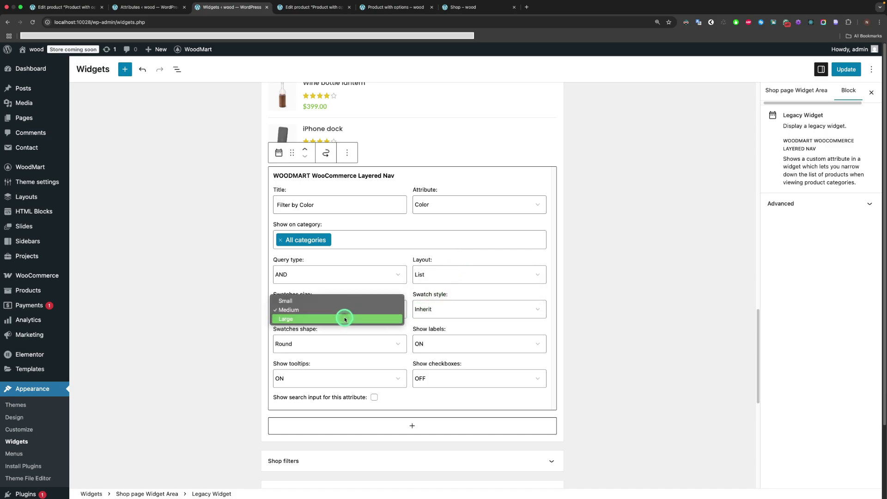
{"action": "left_click", "coordinate": [346, 292]}
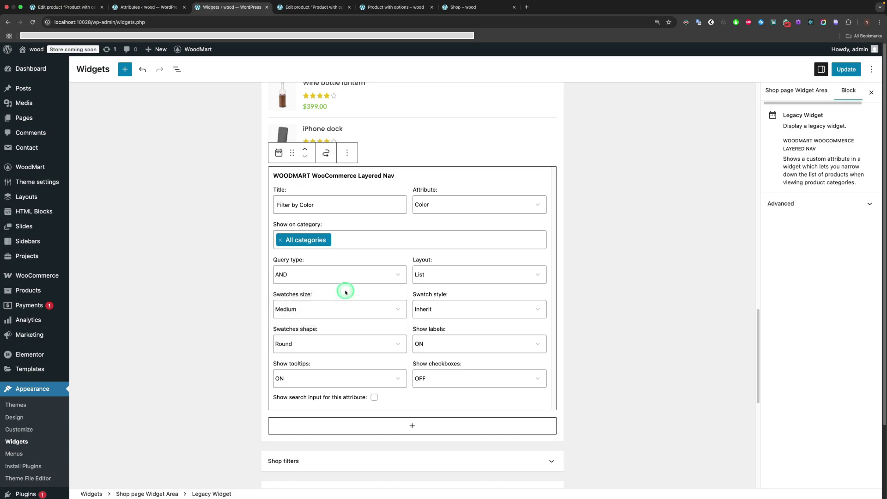
{"action": "left_click", "coordinate": [435, 307]}
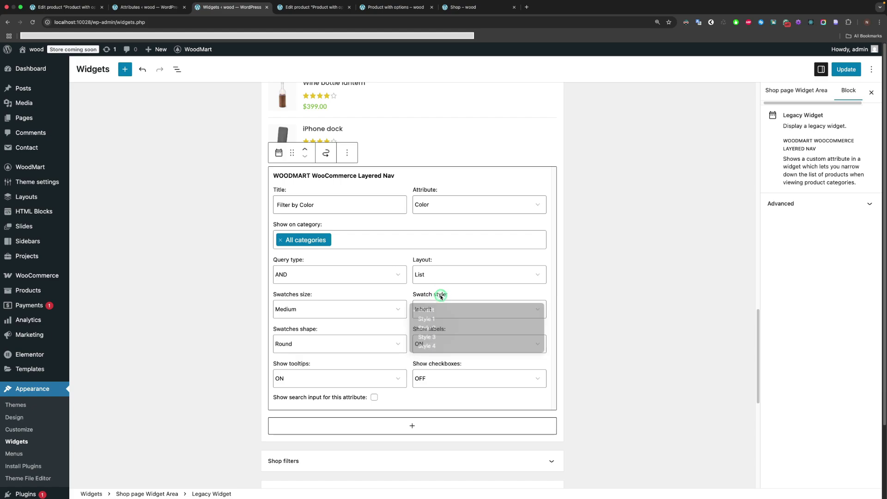
{"action": "left_click", "coordinate": [439, 297]}
{"action": "left_click", "coordinate": [346, 343]}
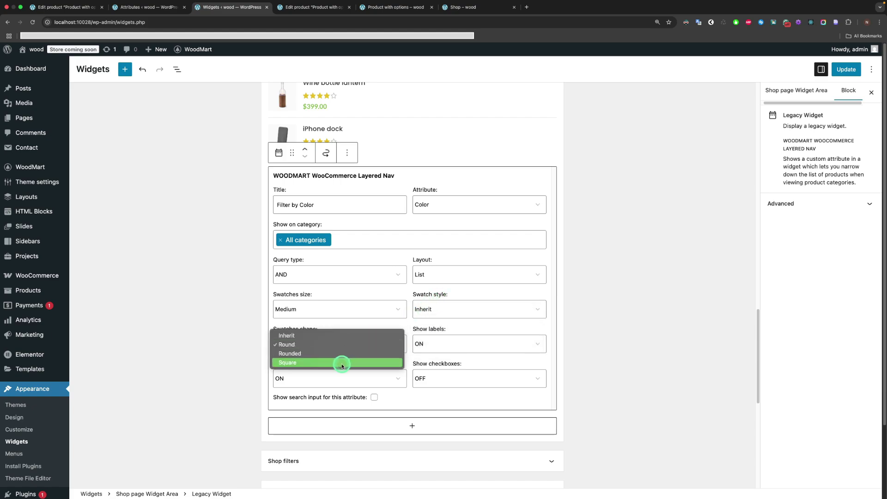
{"action": "left_click", "coordinate": [344, 327]}
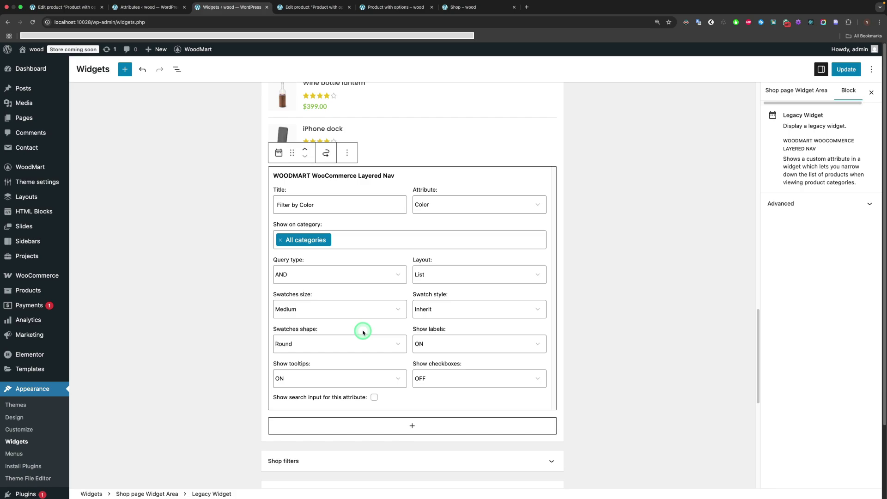
Keep labels shown, checkboxes off and tooltips on
{"action": "left_click", "coordinate": [433, 343]}
{"action": "left_click", "coordinate": [436, 377]}
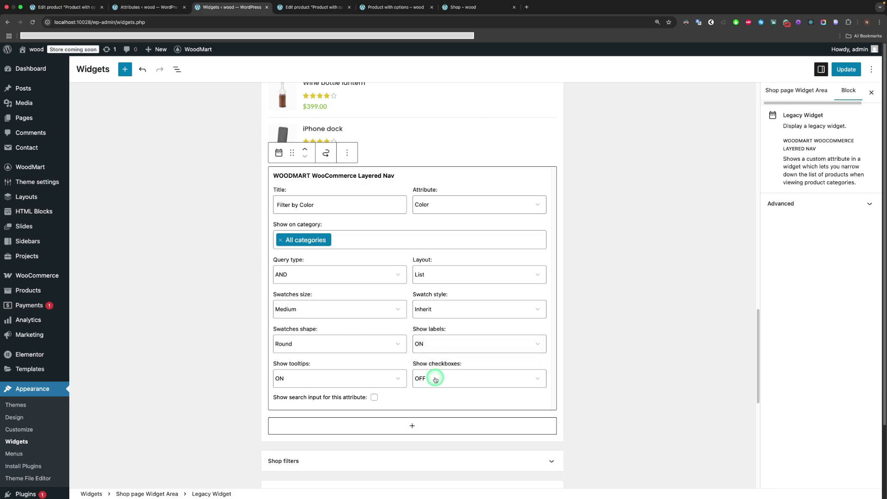
{"action": "left_click", "coordinate": [436, 378]}
{"action": "left_click", "coordinate": [355, 385]}
{"action": "left_click", "coordinate": [346, 368]}
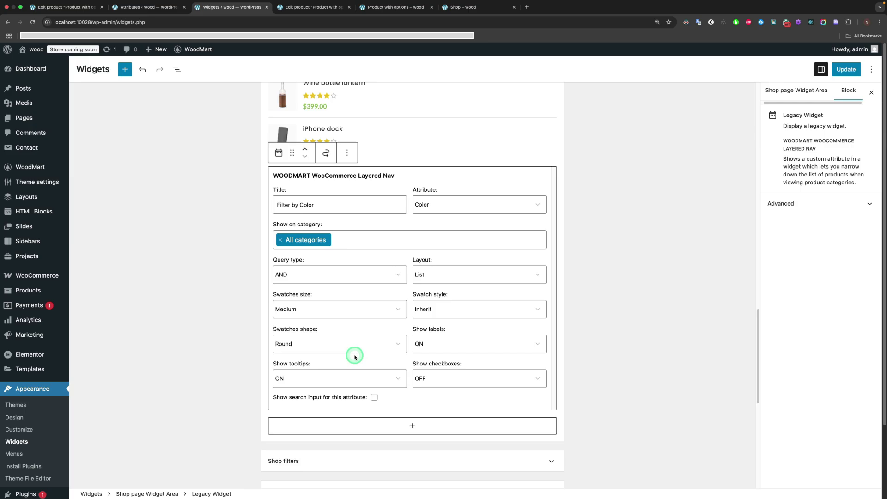
{"action": "scroll", "coordinate": [396, 372], "scroll_direction": "down", "scroll_amount": 2}
Insert another WOODMART WooCommerce Layered Nav widget below the color filter
{"action": "left_click", "coordinate": [404, 395]}
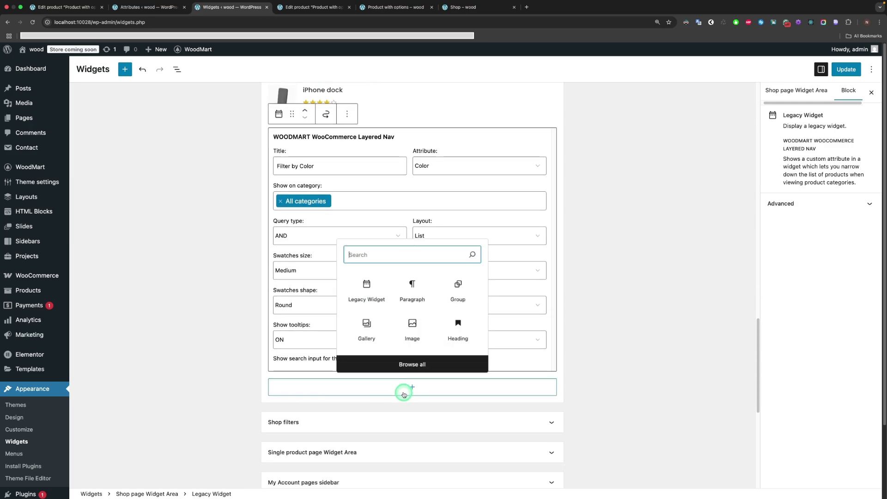
{"action": "type", "text": "Laye"}
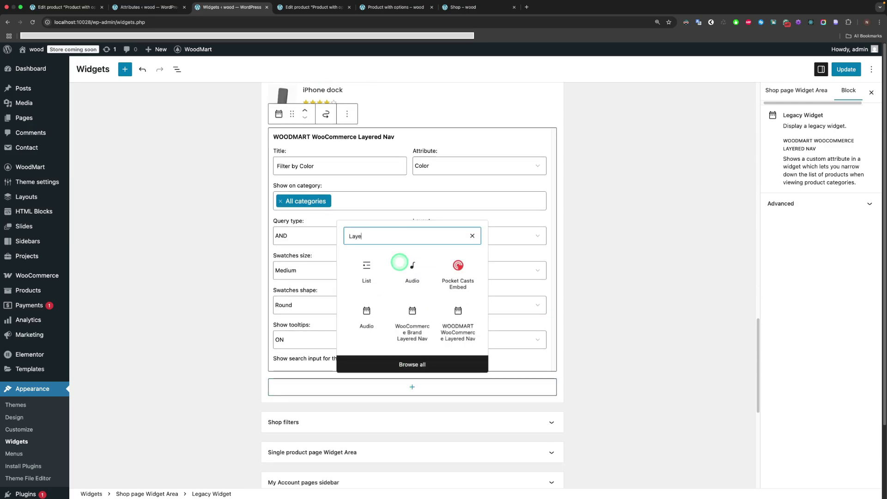
{"action": "left_click", "coordinate": [456, 319]}
{"action": "scroll", "coordinate": [457, 327], "scroll_direction": "down", "scroll_amount": 2}
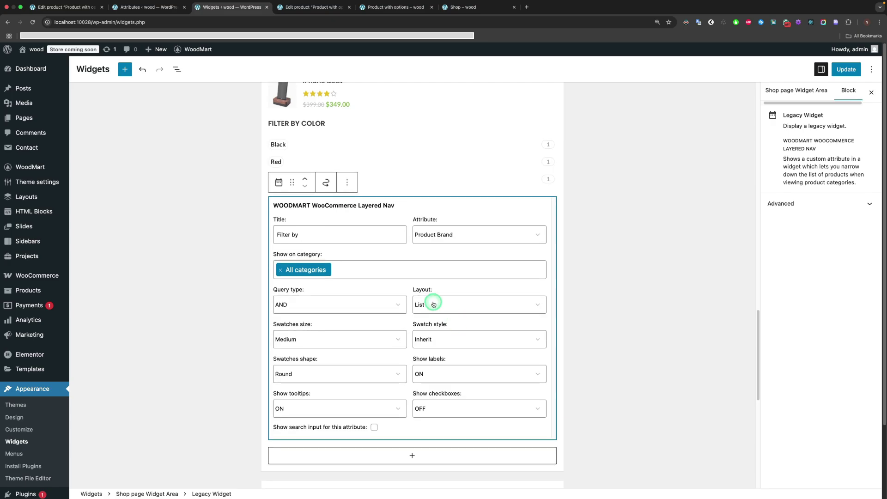
Title the new widget 'Filter by Size', set its attribute to Size, and save
{"action": "left_click", "coordinate": [348, 239]}
{"action": "type", "text": "Size"}
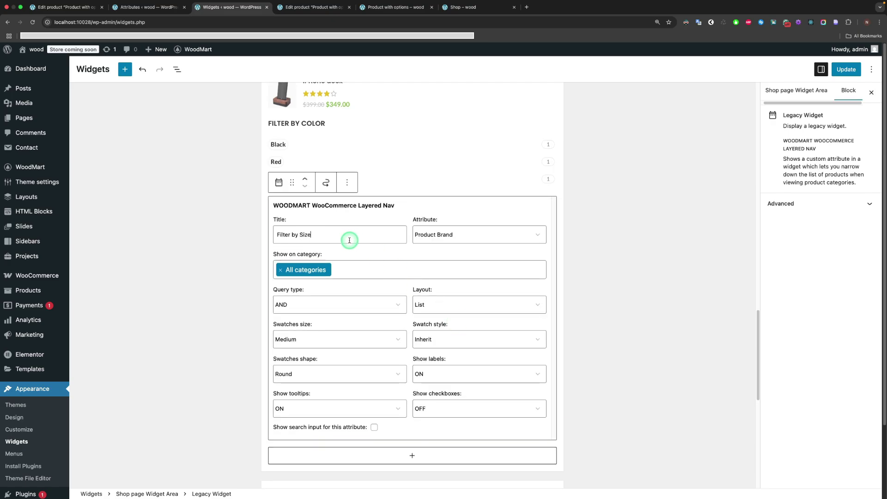
{"action": "left_click", "coordinate": [459, 237]}
{"action": "left_click", "coordinate": [459, 254]}
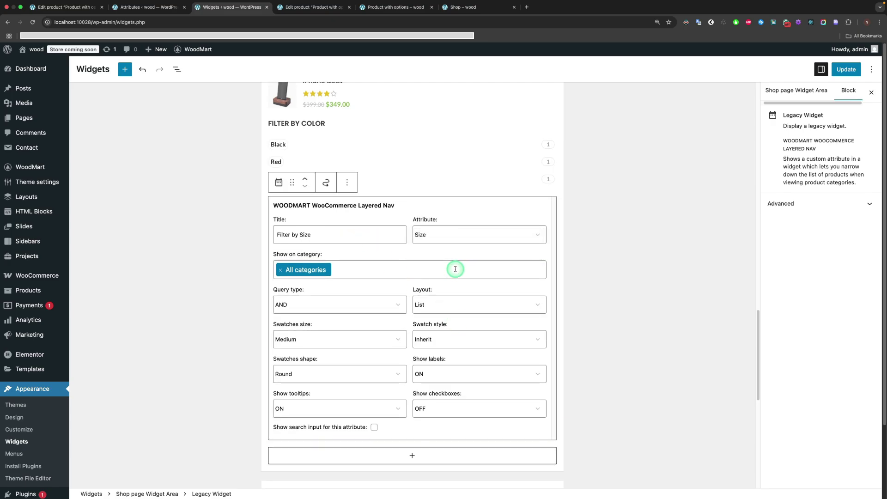
{"action": "scroll", "coordinate": [454, 273], "scroll_direction": "down", "scroll_amount": 2}
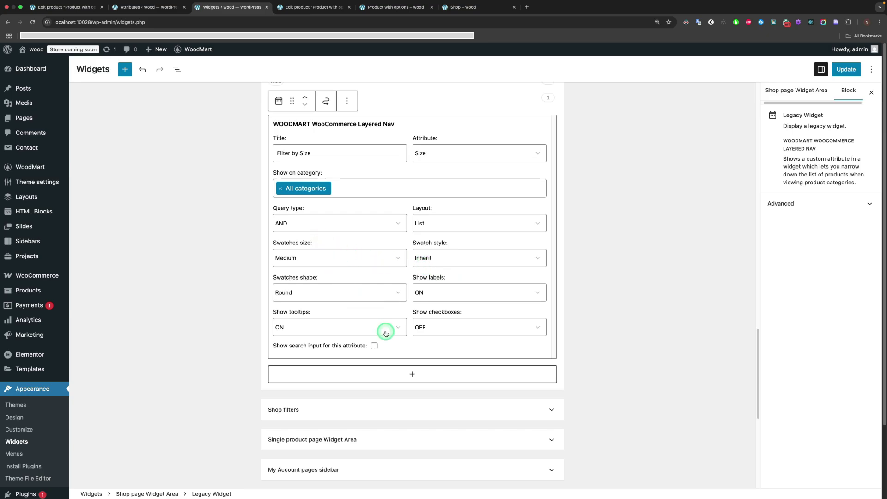
{"action": "scroll", "coordinate": [667, 289], "scroll_direction": "up", "scroll_amount": 4}
{"action": "left_click", "coordinate": [841, 70]}
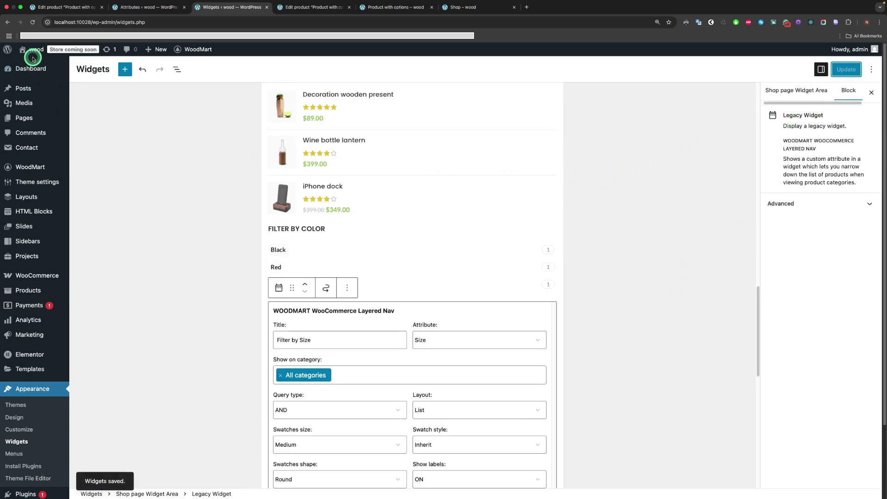
Open the Visit Store link from the admin bar in a new browser tab
{"action": "mouse_move", "coordinate": [34, 51]}
{"action": "left_click_drag", "start_coordinate": [31, 61], "coordinate": [334, 15]}
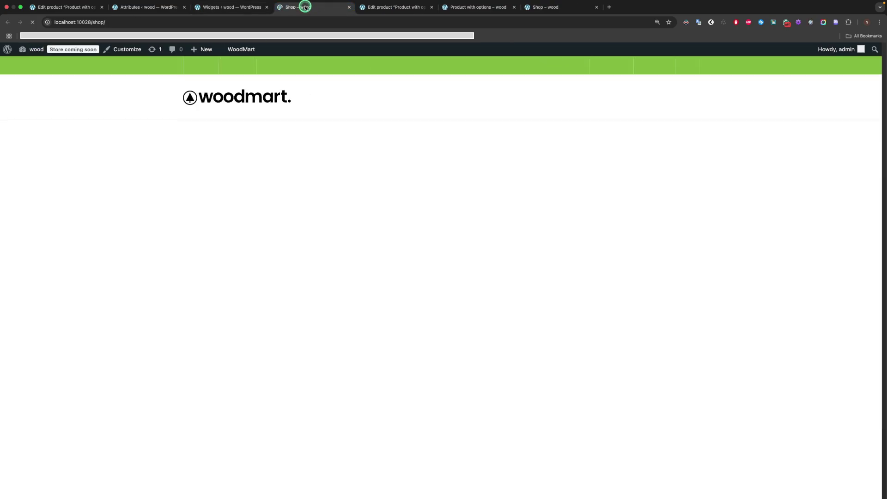